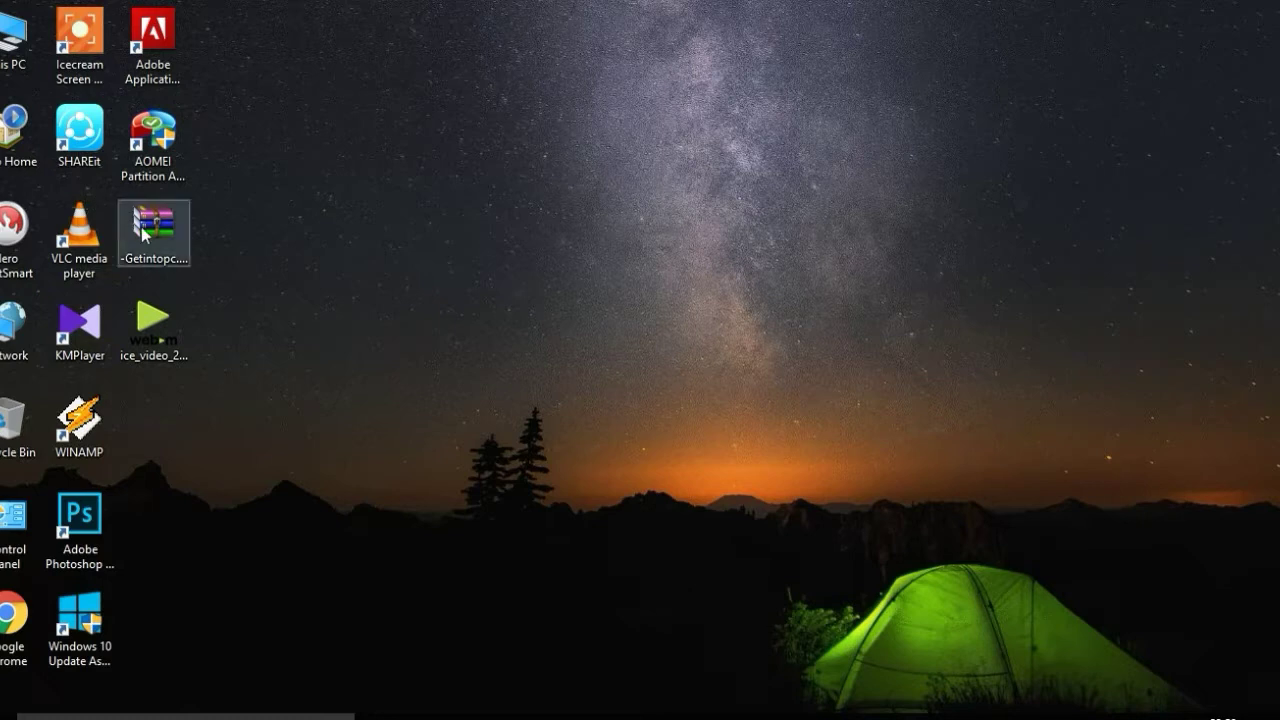
# Step: Extract the AOMEI_Partition_Assistant_Professional_Edition_v5.1 archive directly onto the desktop
pyautogui.click(152, 227)
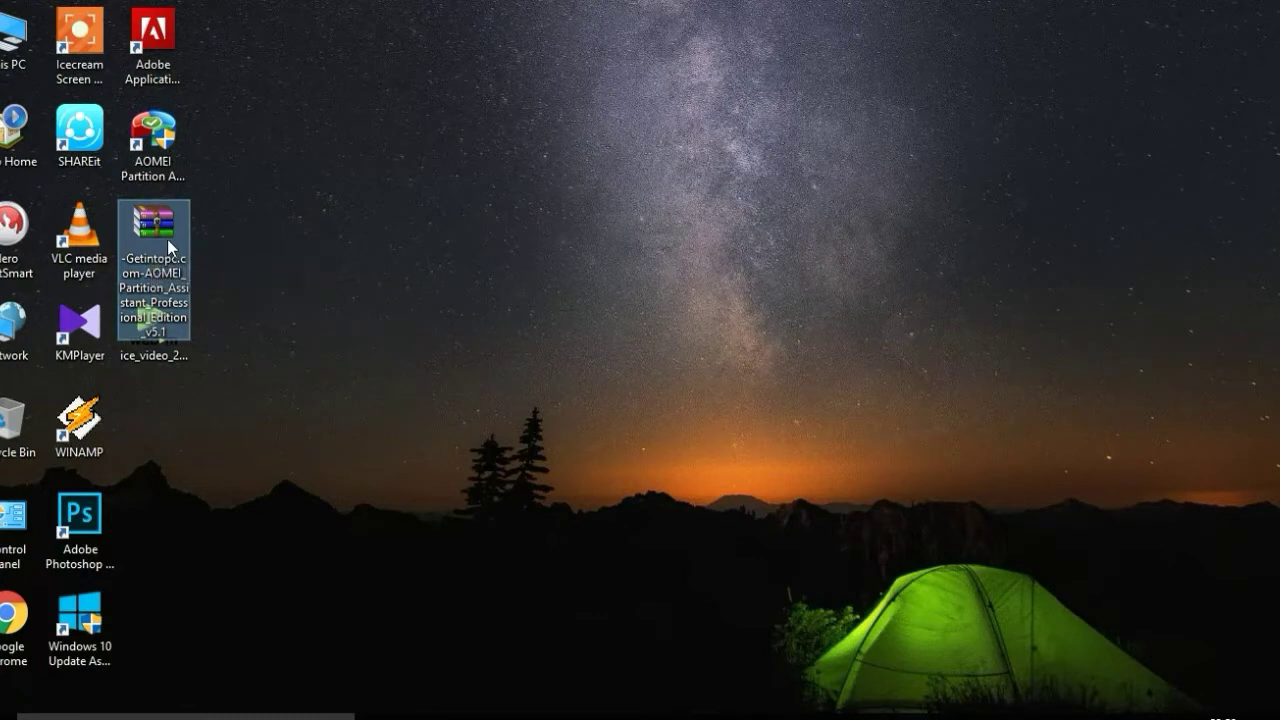
pyautogui.rightClick(165, 239)
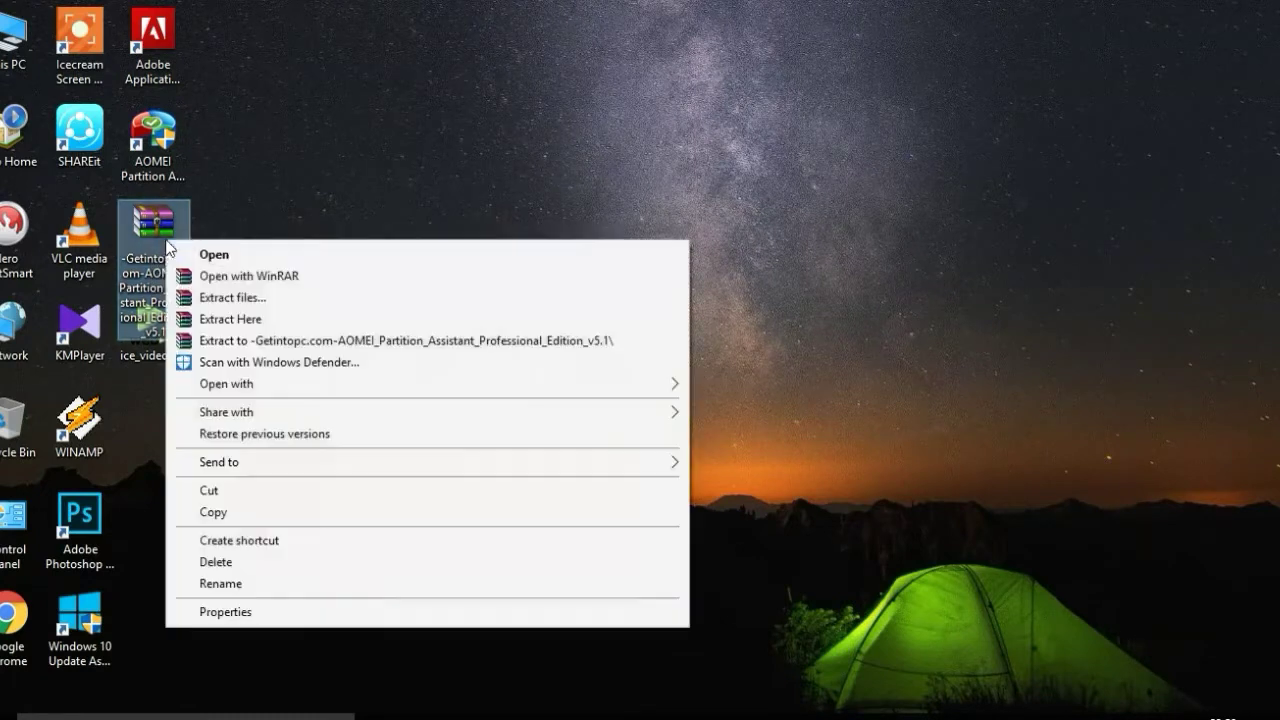
pyautogui.click(241, 317)
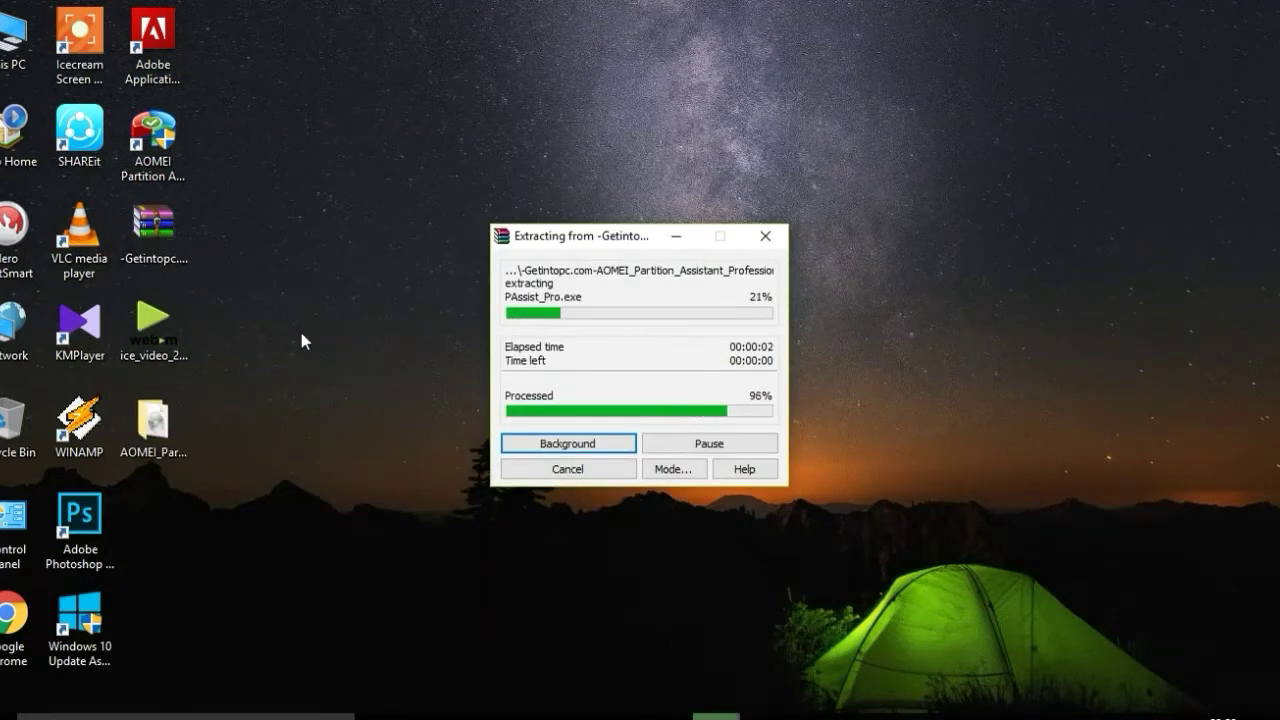
# Step: Inspect the PAssist51 folder inside the extracted AOMEI folder, read its Readme file, and close both windows
pyautogui.doubleClick(154, 438)
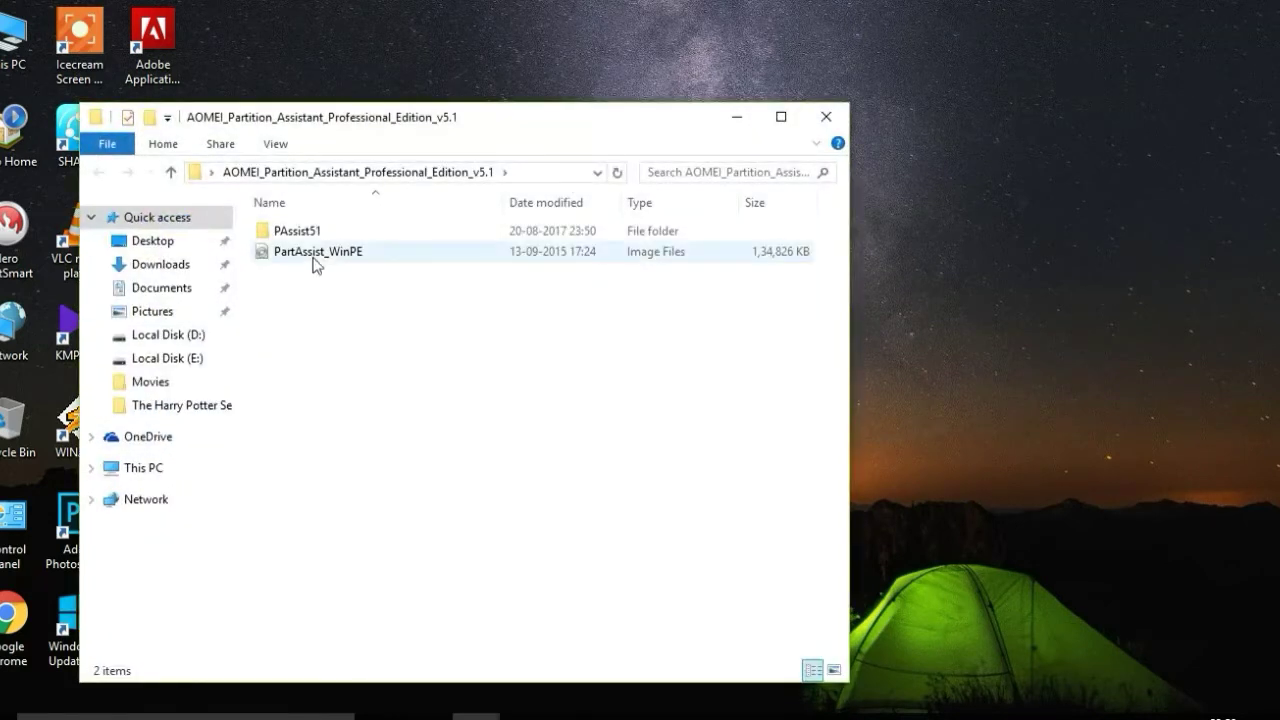
pyautogui.doubleClick(348, 231)
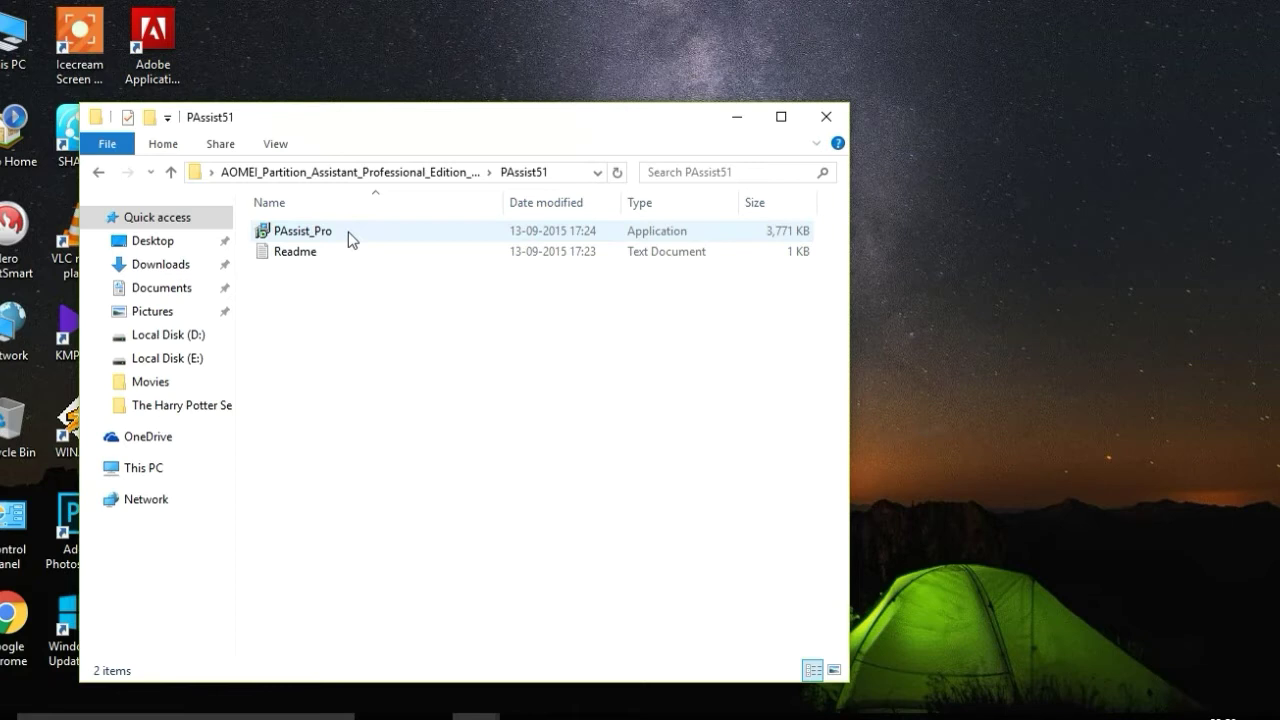
pyautogui.click(348, 231)
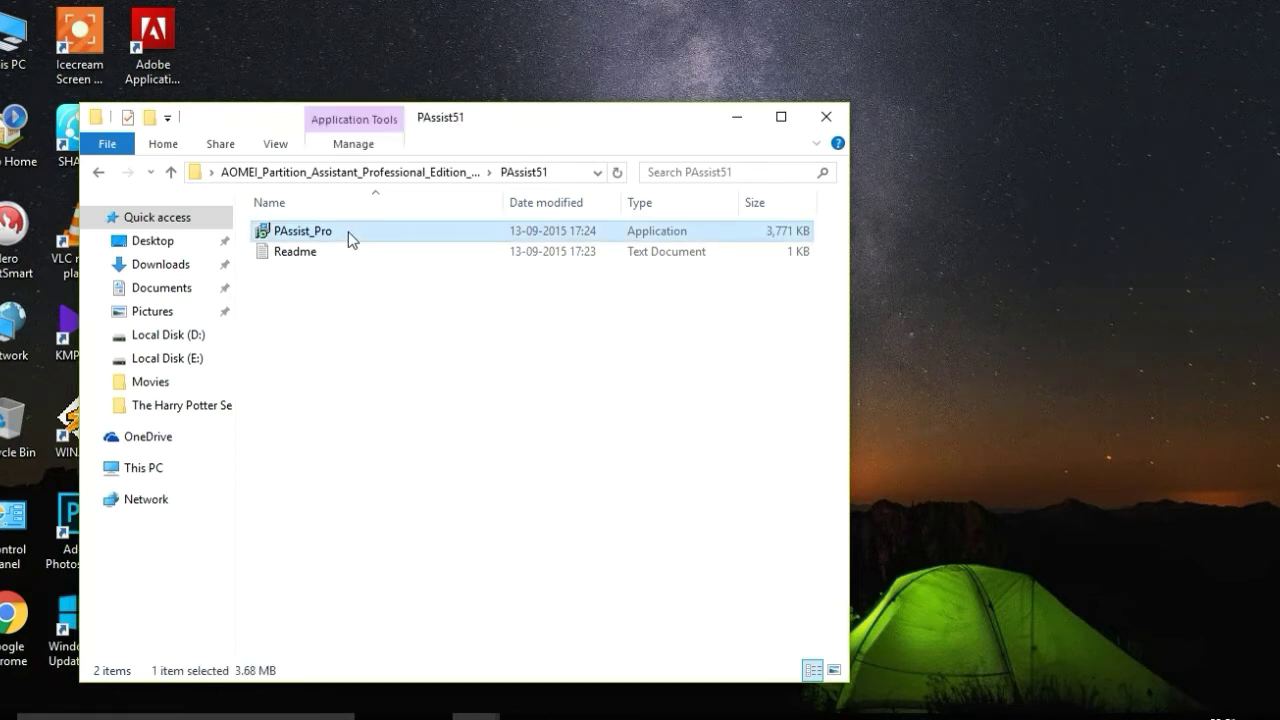
pyautogui.click(348, 231)
pyautogui.click(357, 278)
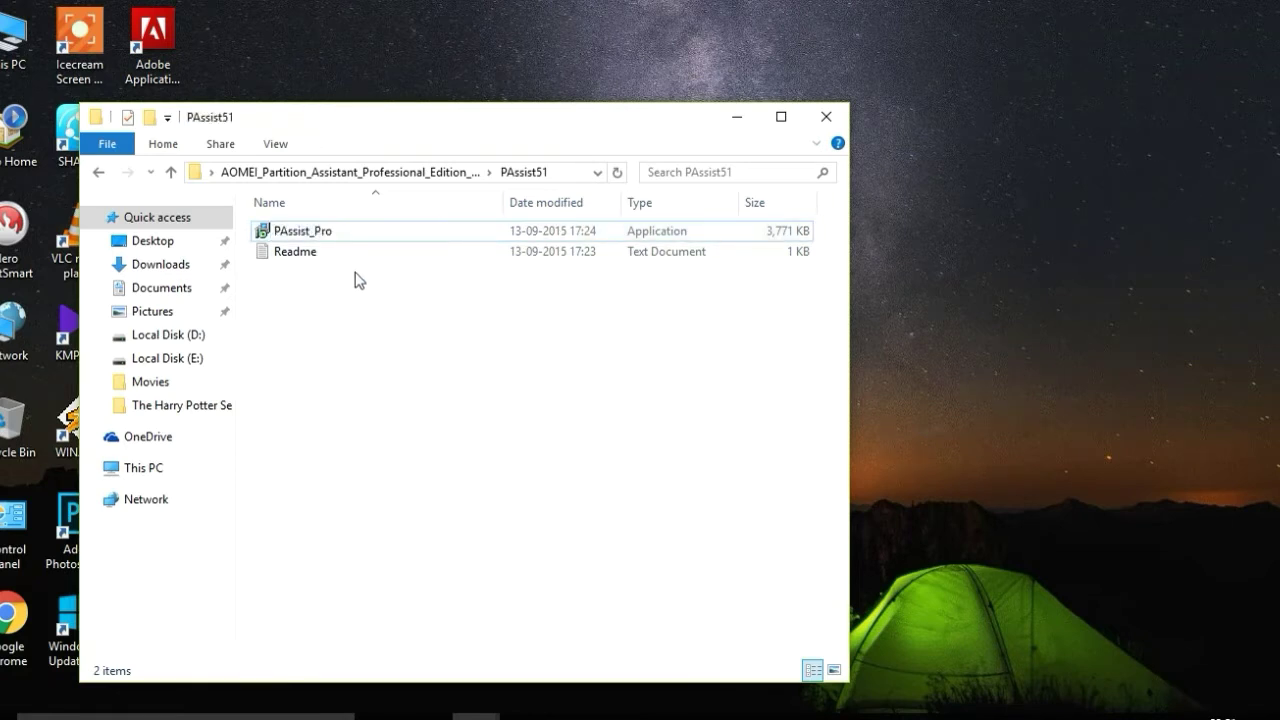
pyautogui.doubleClick(361, 259)
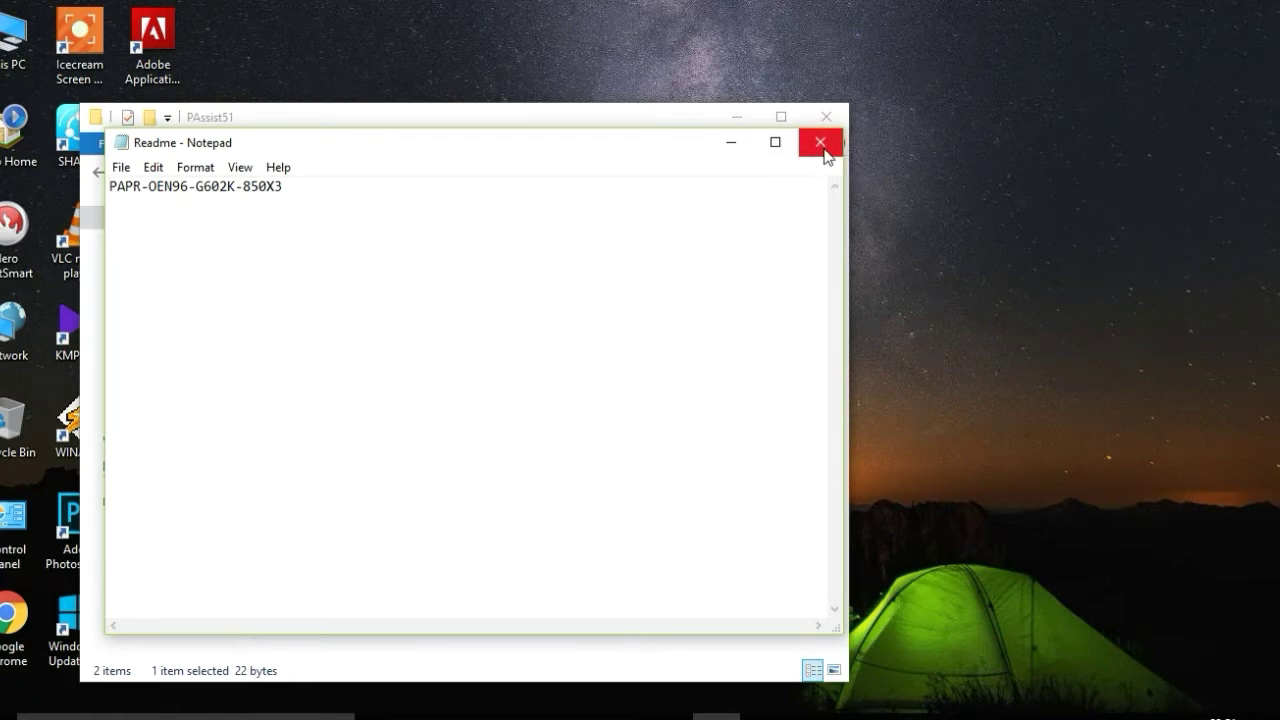
pyautogui.click(822, 145)
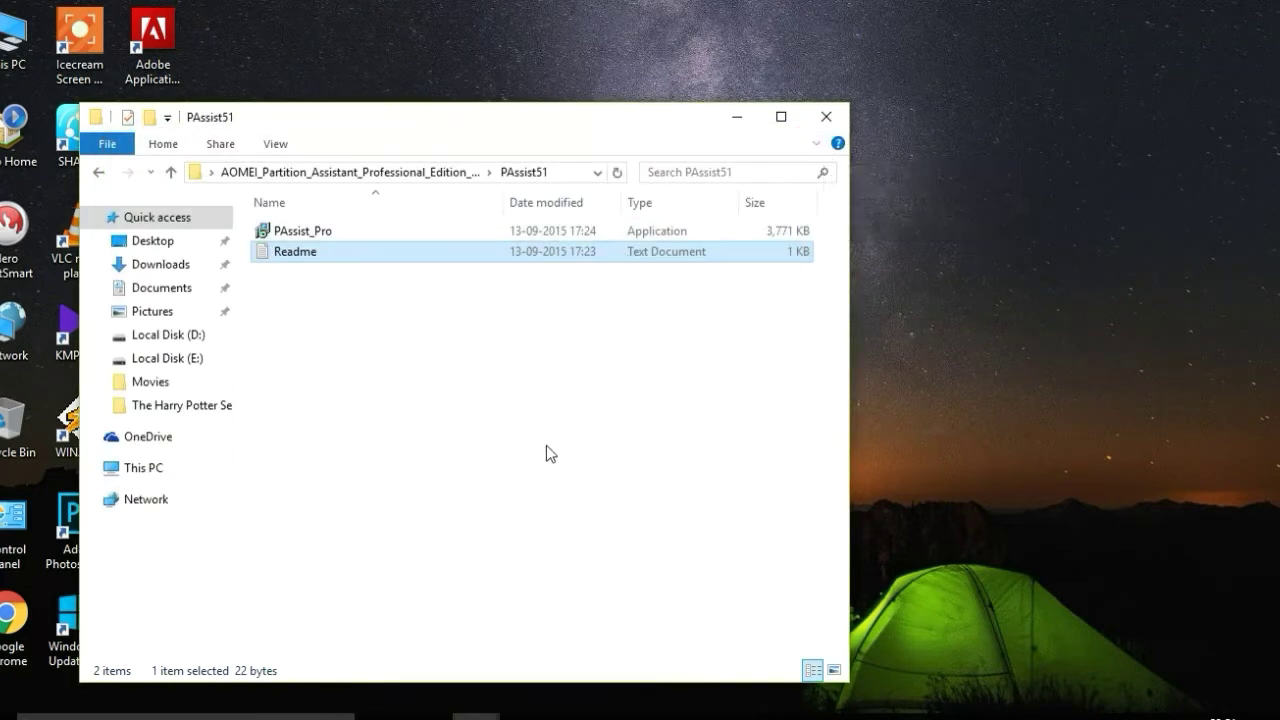
pyautogui.click(826, 116)
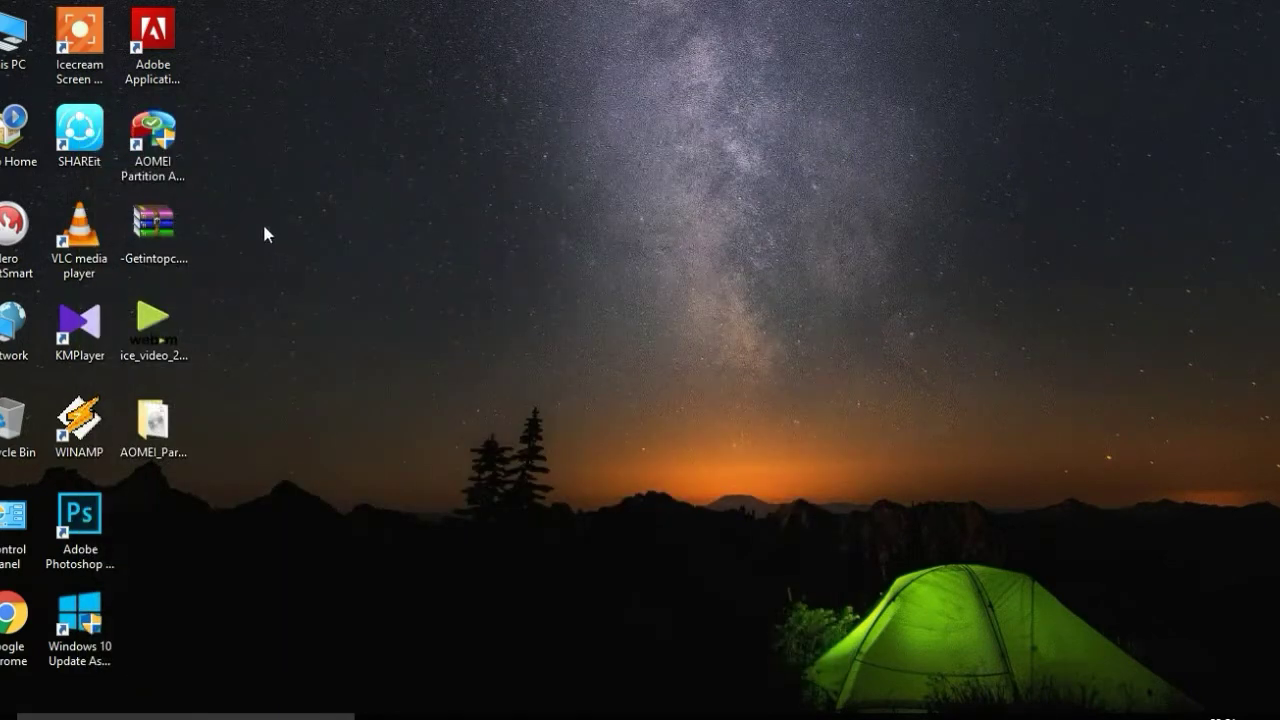
# Step: Switch to AOMEI Partition Assistant and create a 99.83 GB NTFS partition G: from the unallocated space on Disk 1
pyautogui.click(165, 157)
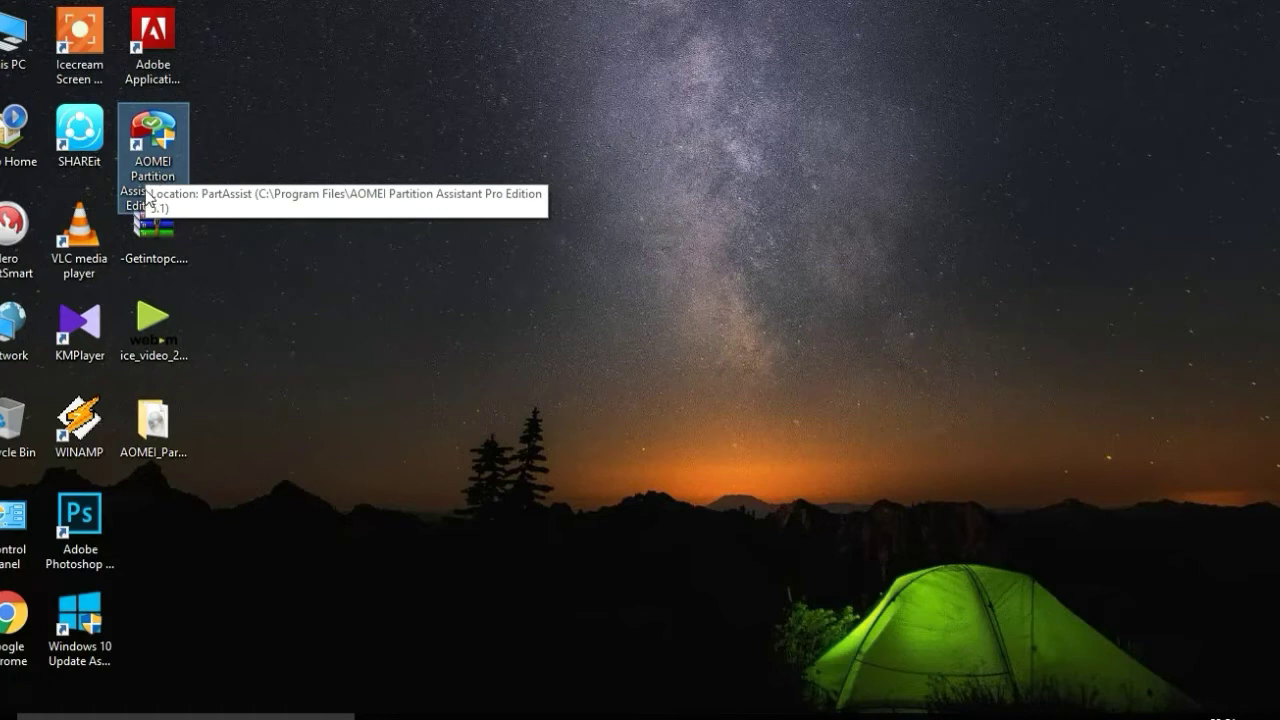
pyautogui.click(668, 714)
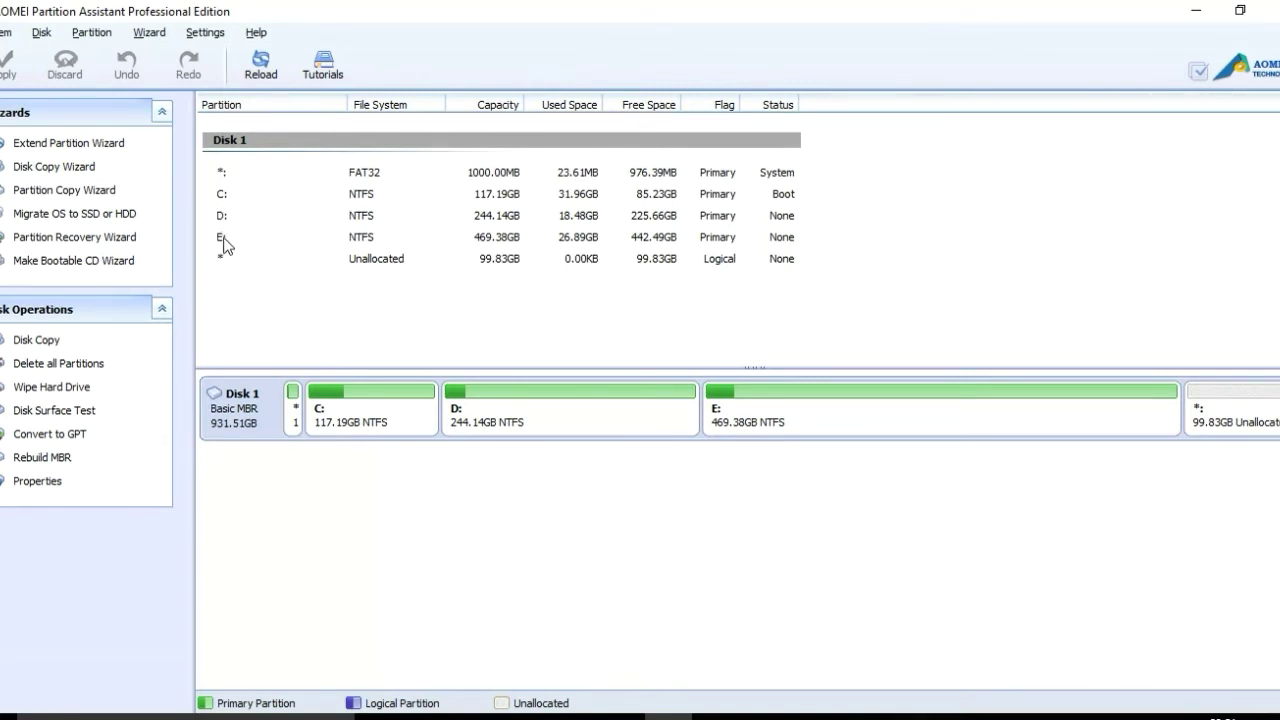
pyautogui.click(224, 262)
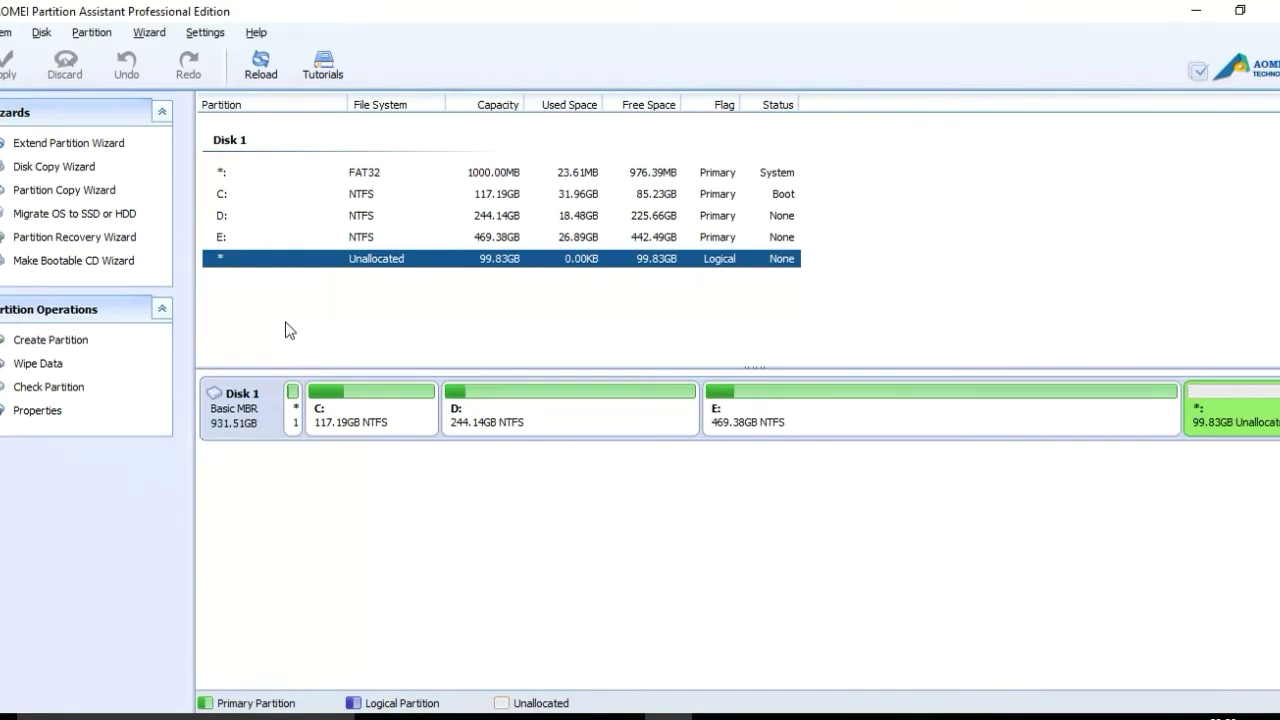
pyautogui.click(766, 430)
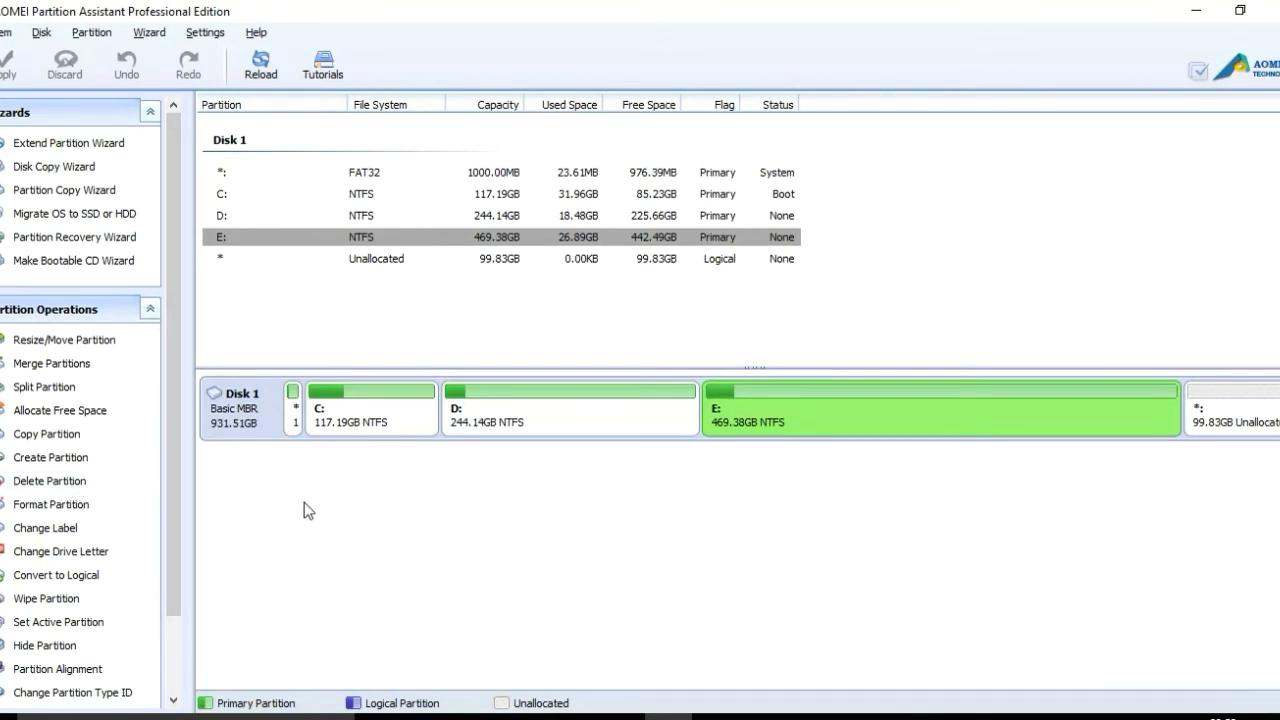
pyautogui.click(403, 262)
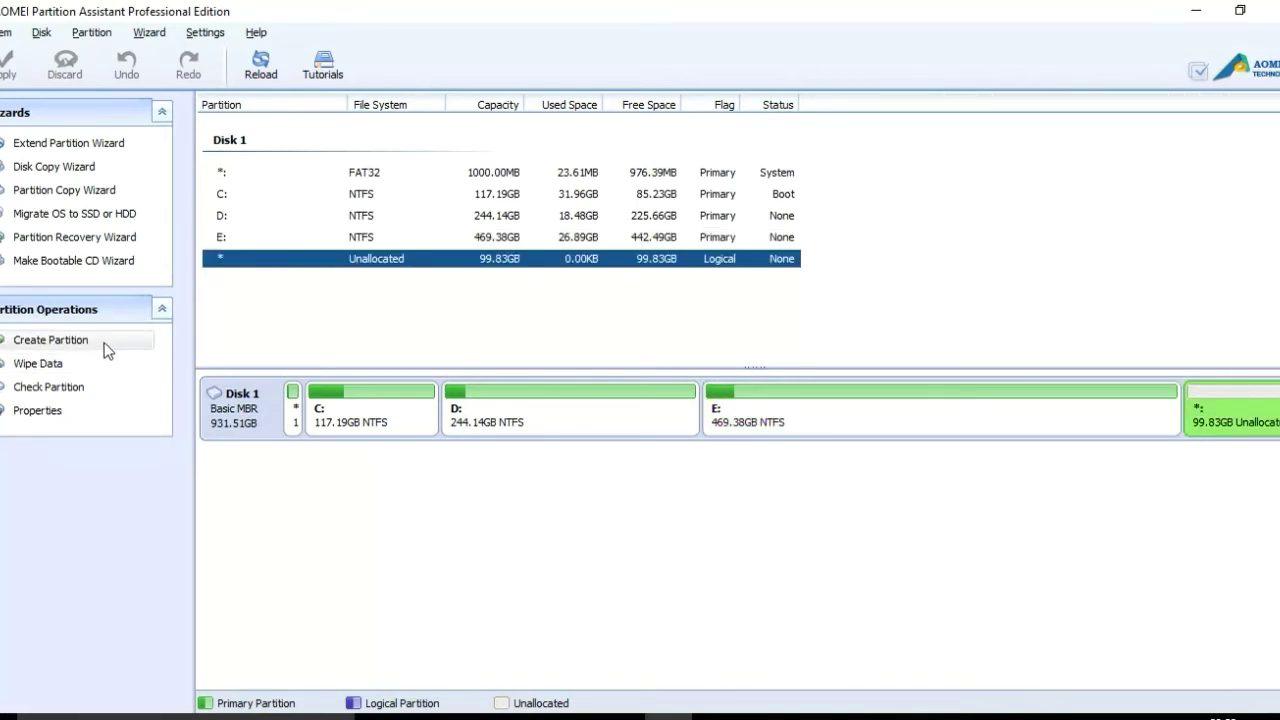
pyautogui.click(52, 340)
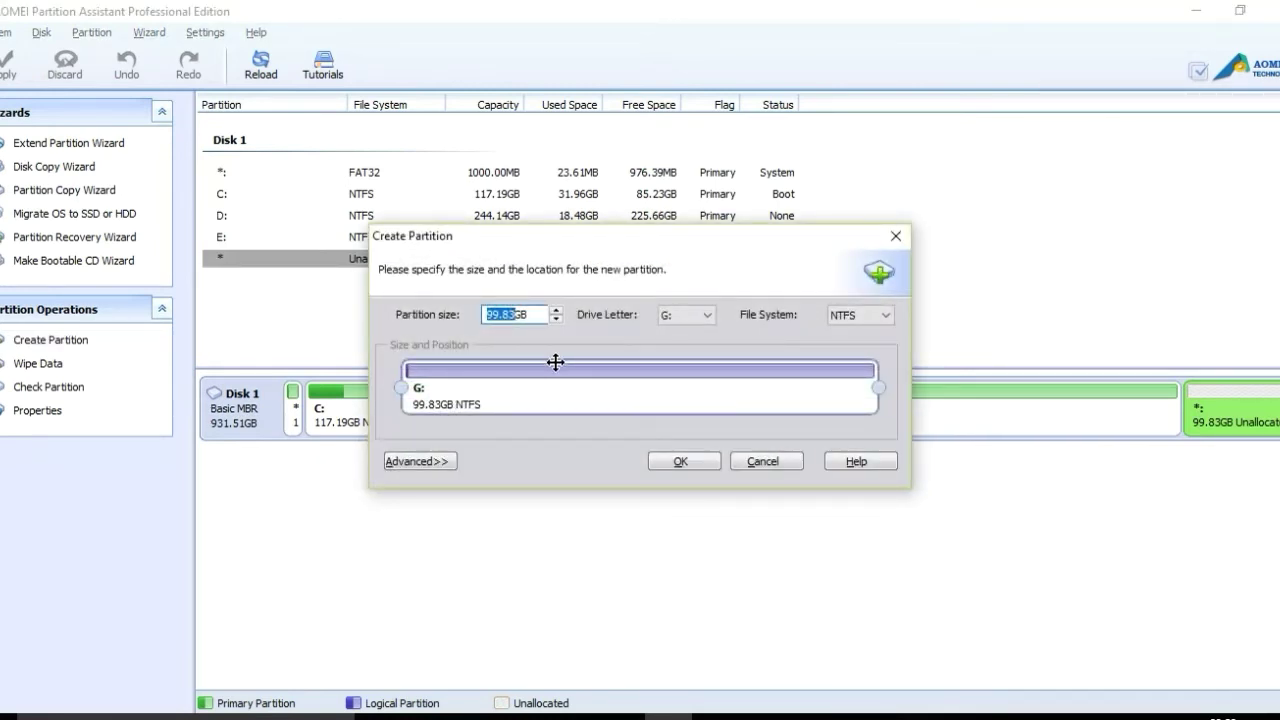
pyautogui.click(680, 461)
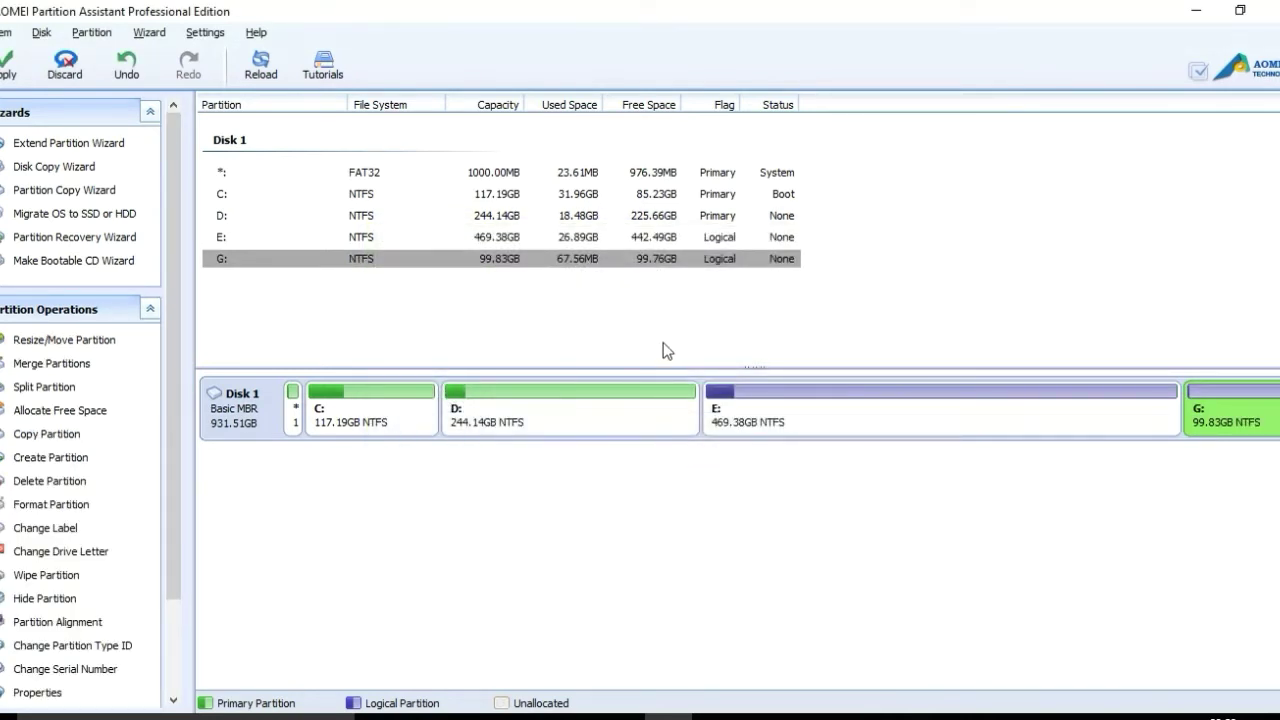
# Step: Minimize the partition program, open This PC full-size, and refresh it to check for the new drive
pyautogui.click(1195, 11)
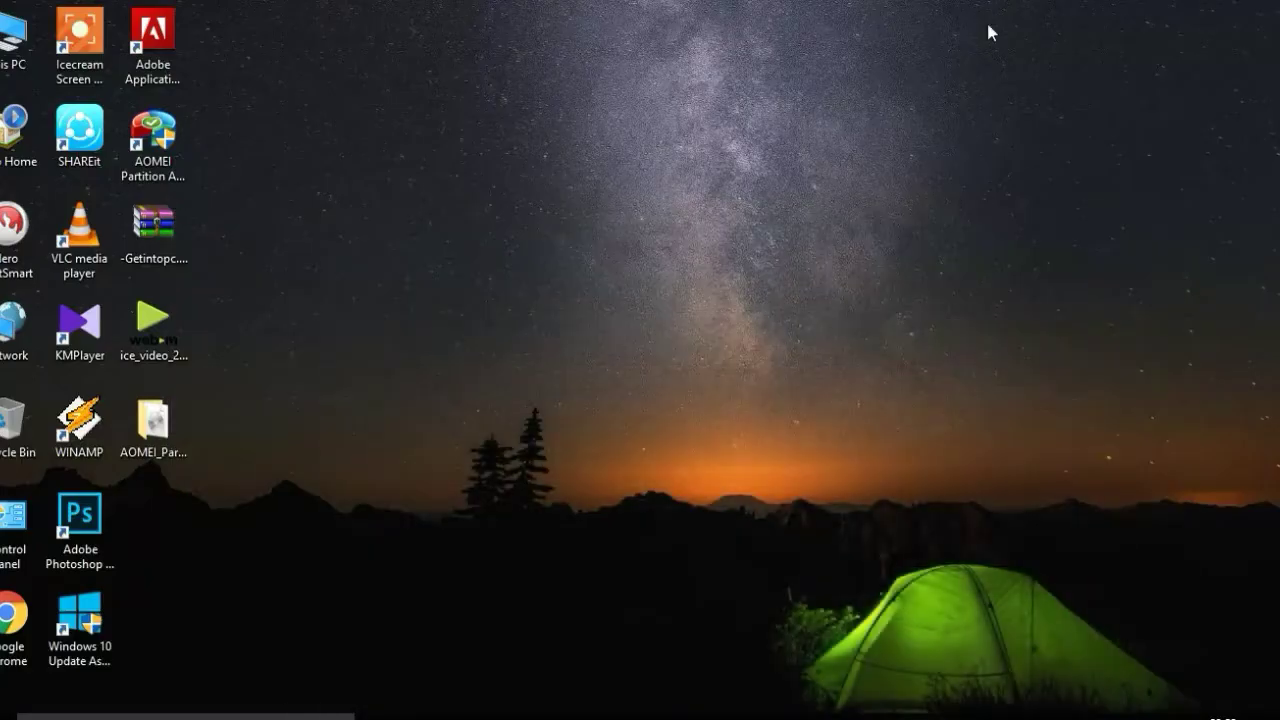
pyautogui.doubleClick(28, 38)
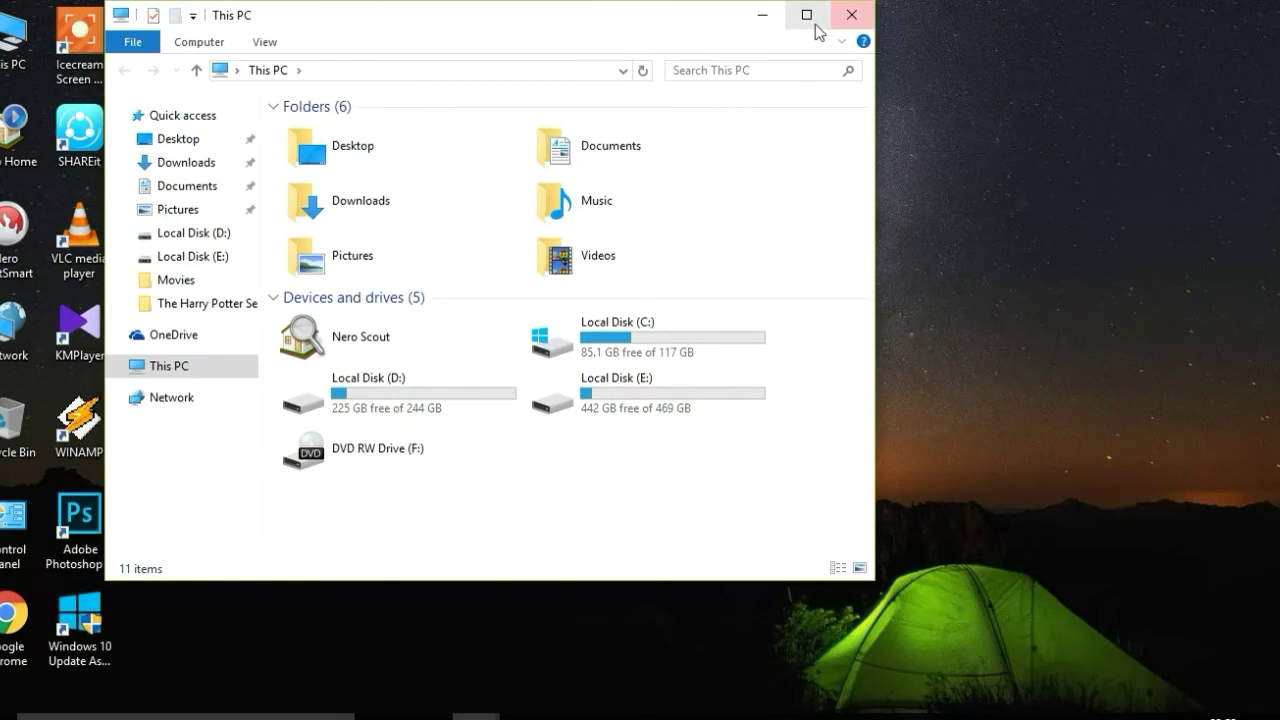
pyautogui.click(807, 17)
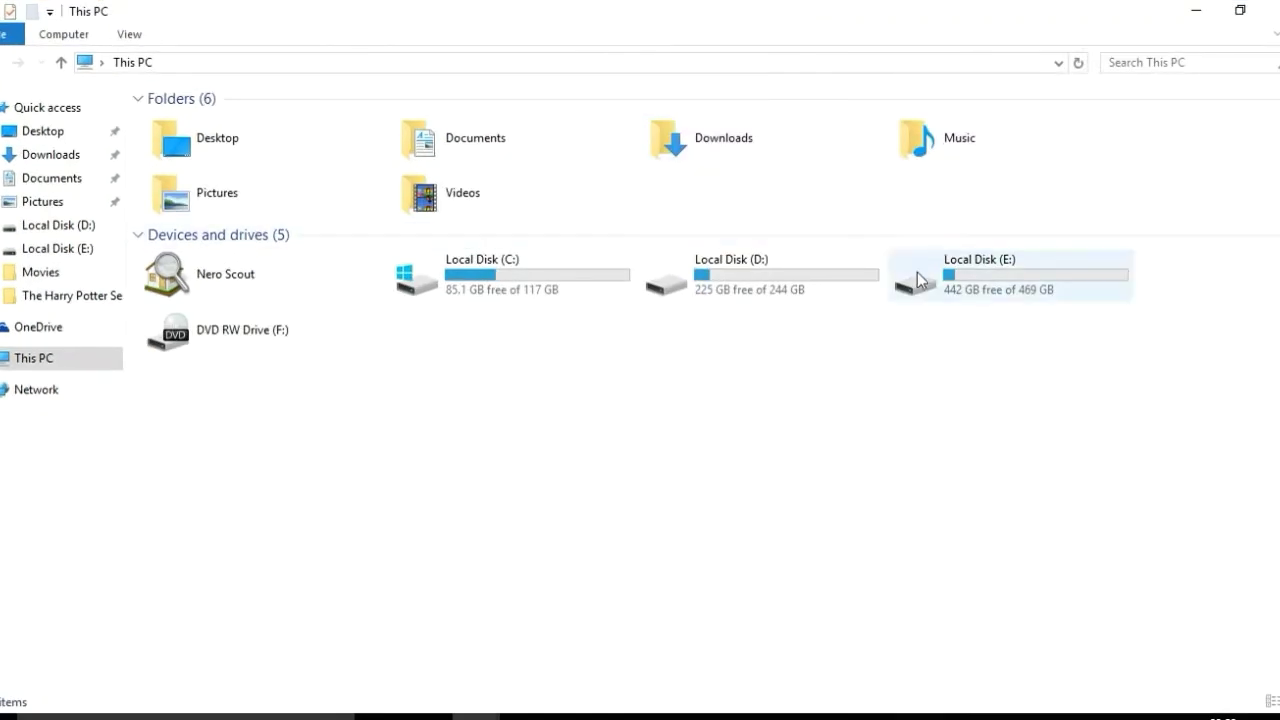
pyautogui.rightClick(876, 434)
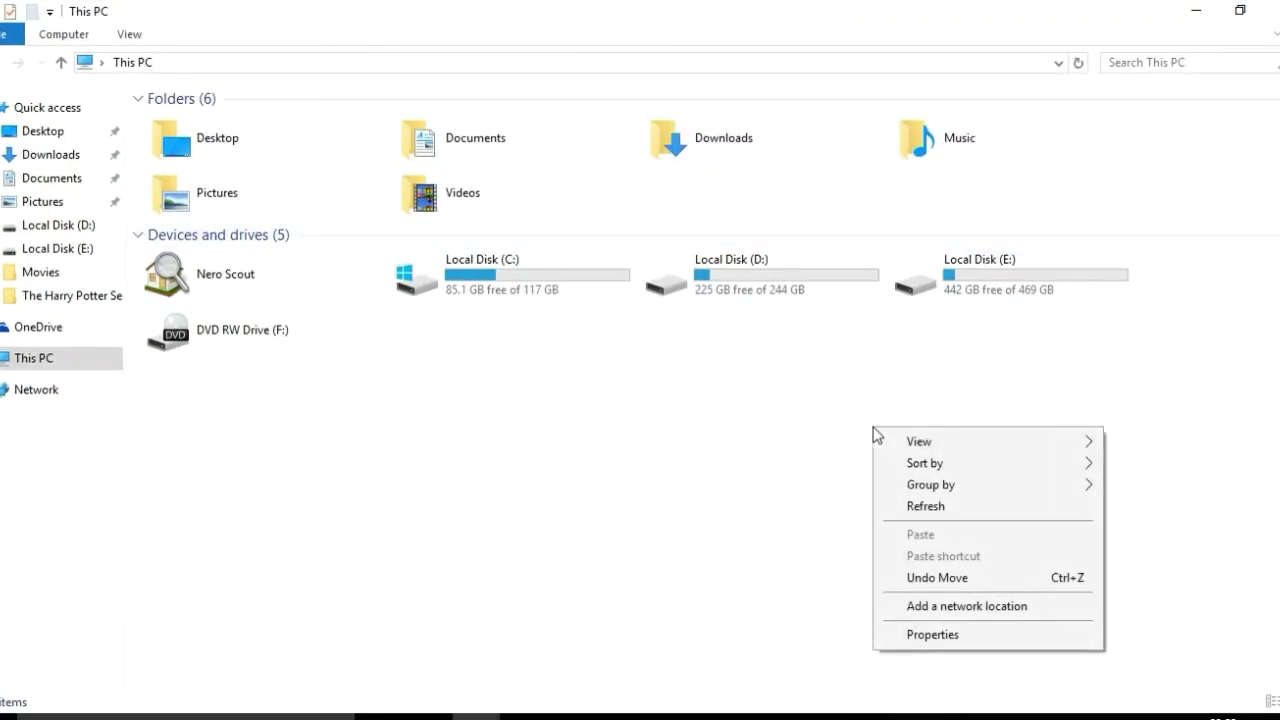
pyautogui.click(905, 507)
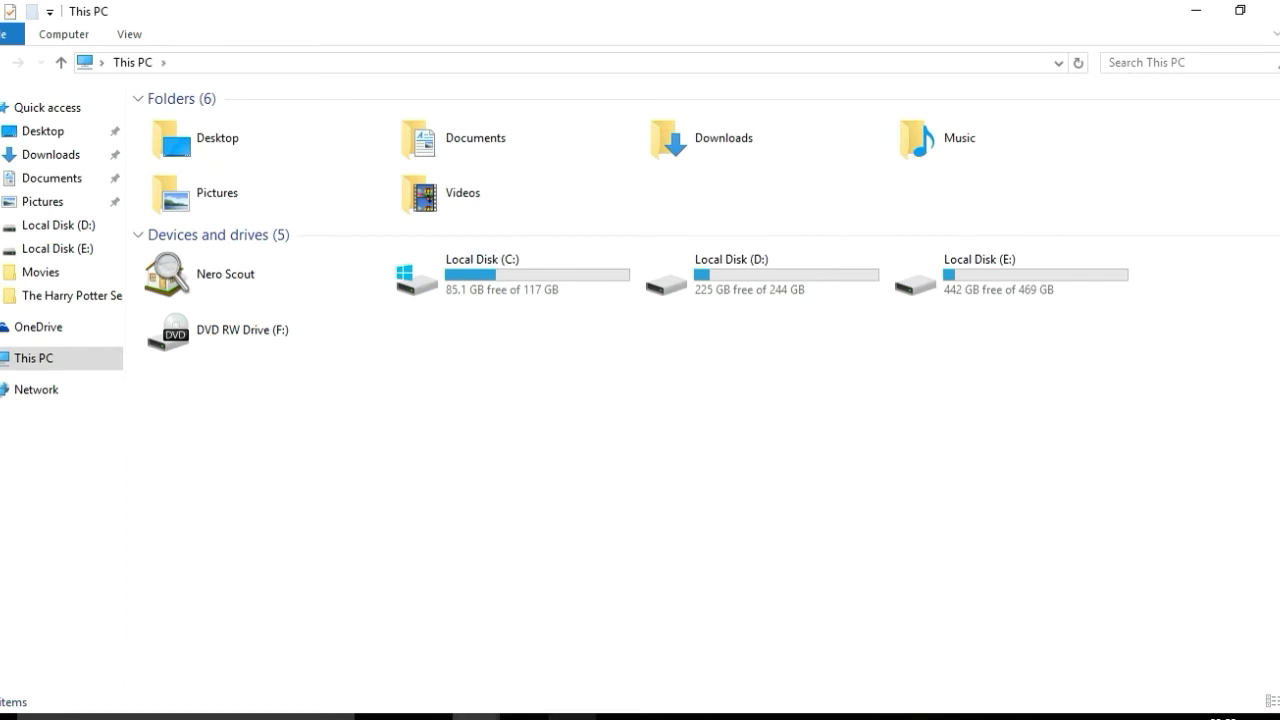
# Step: Return to AOMEI Partition Assistant and merge partitions E: and G: on Disk 1 into target partition E:
pyautogui.click(666, 716)
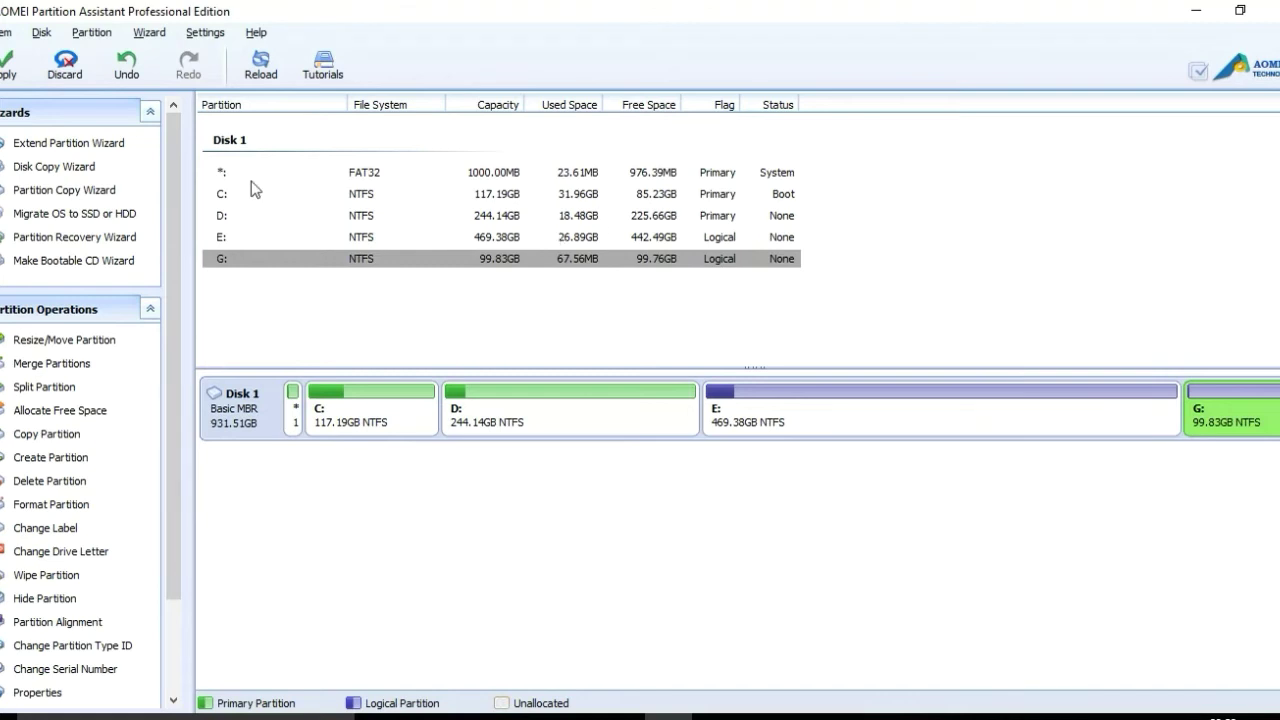
pyautogui.click(125, 368)
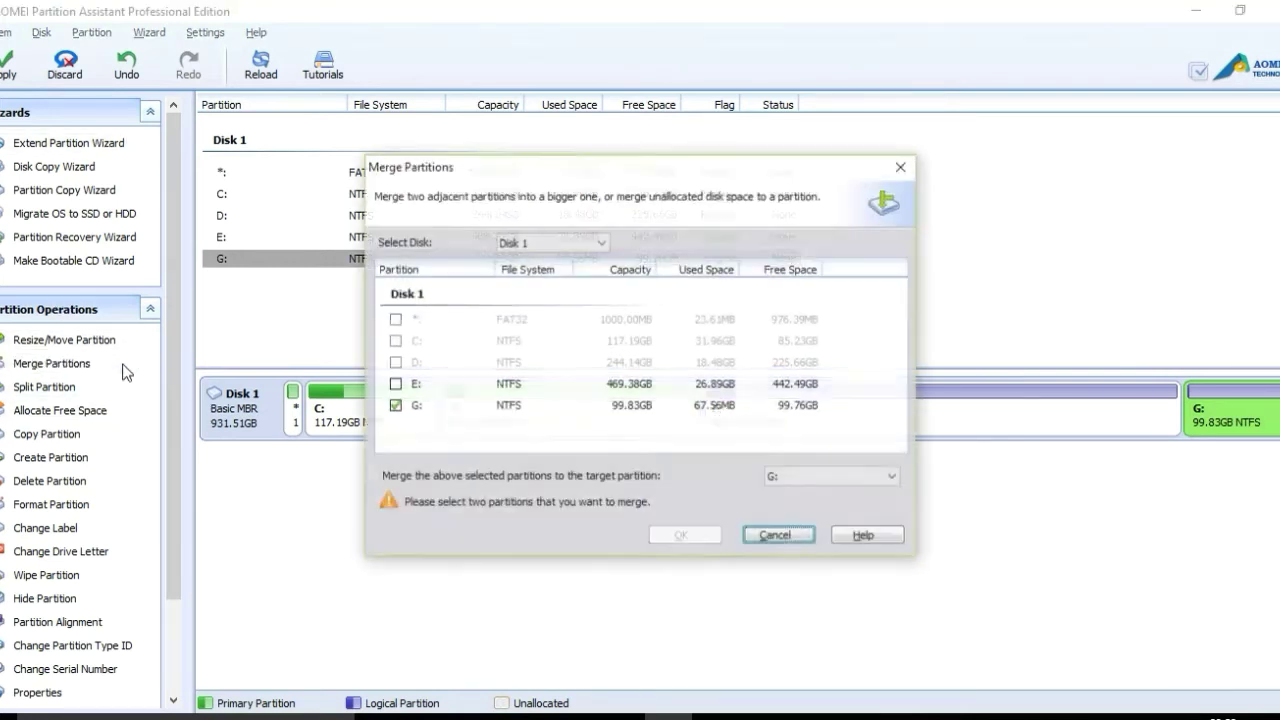
pyautogui.click(395, 385)
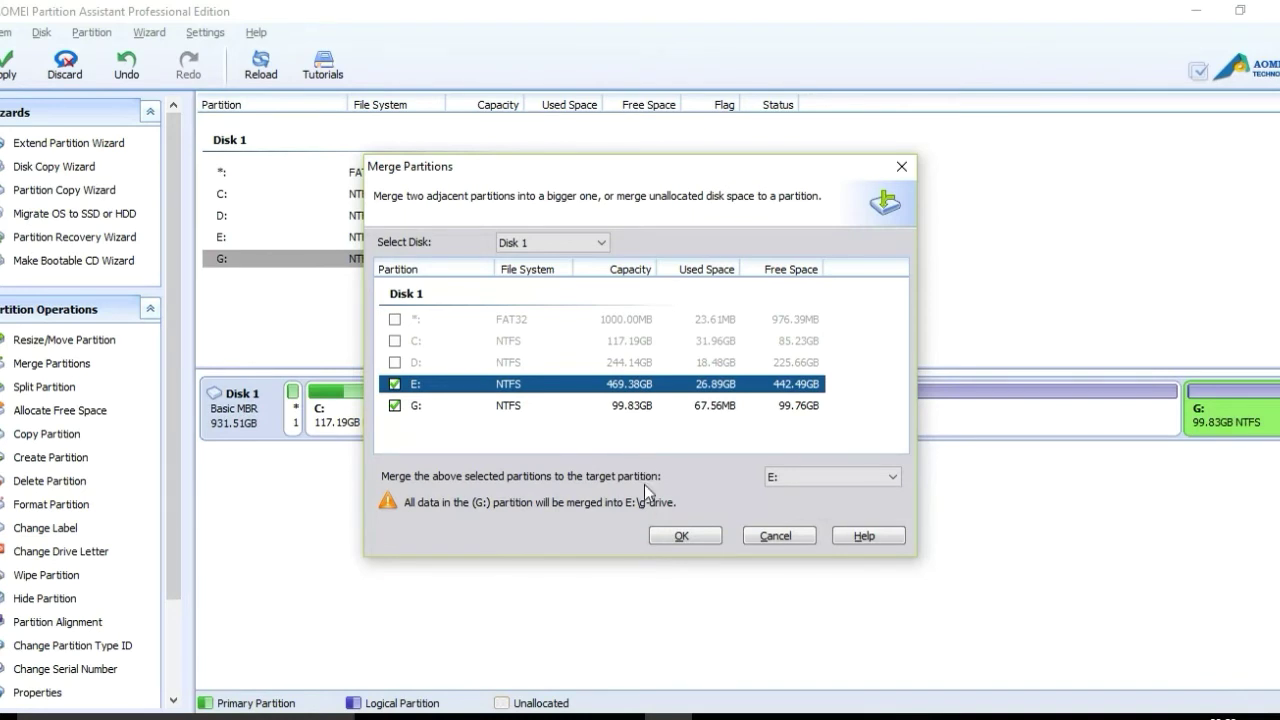
pyautogui.click(669, 534)
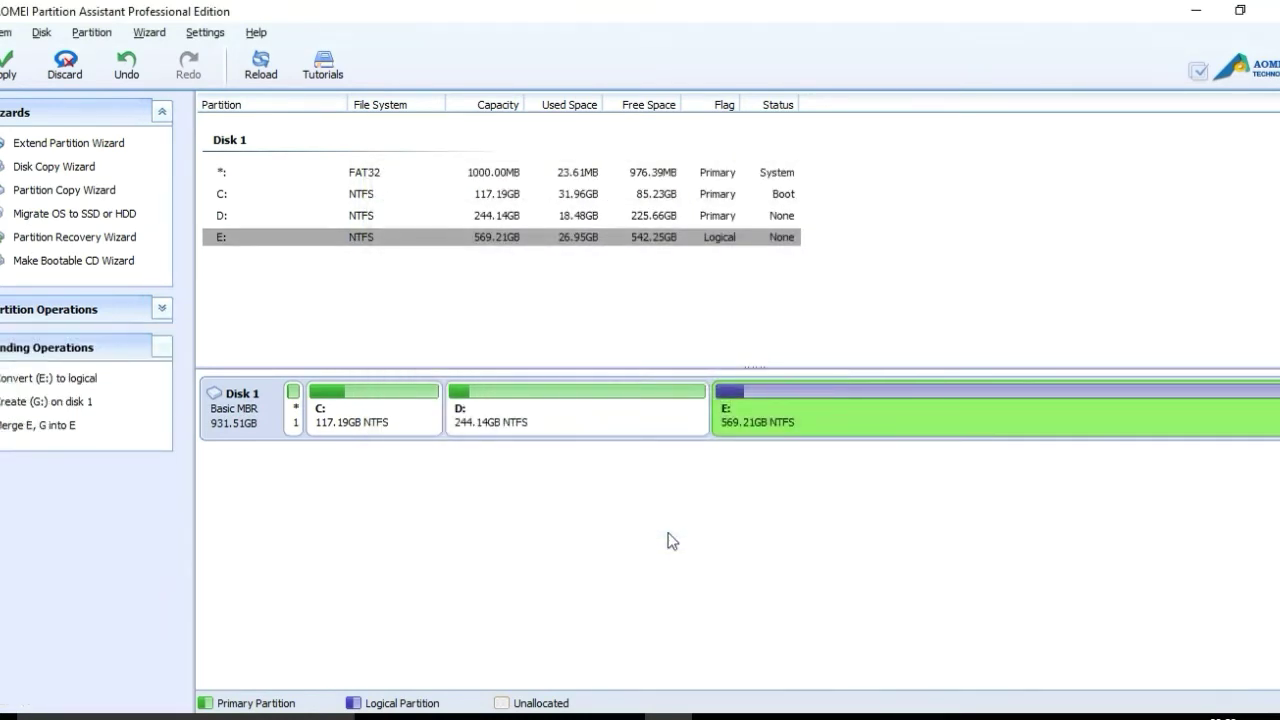
pyautogui.click(817, 406)
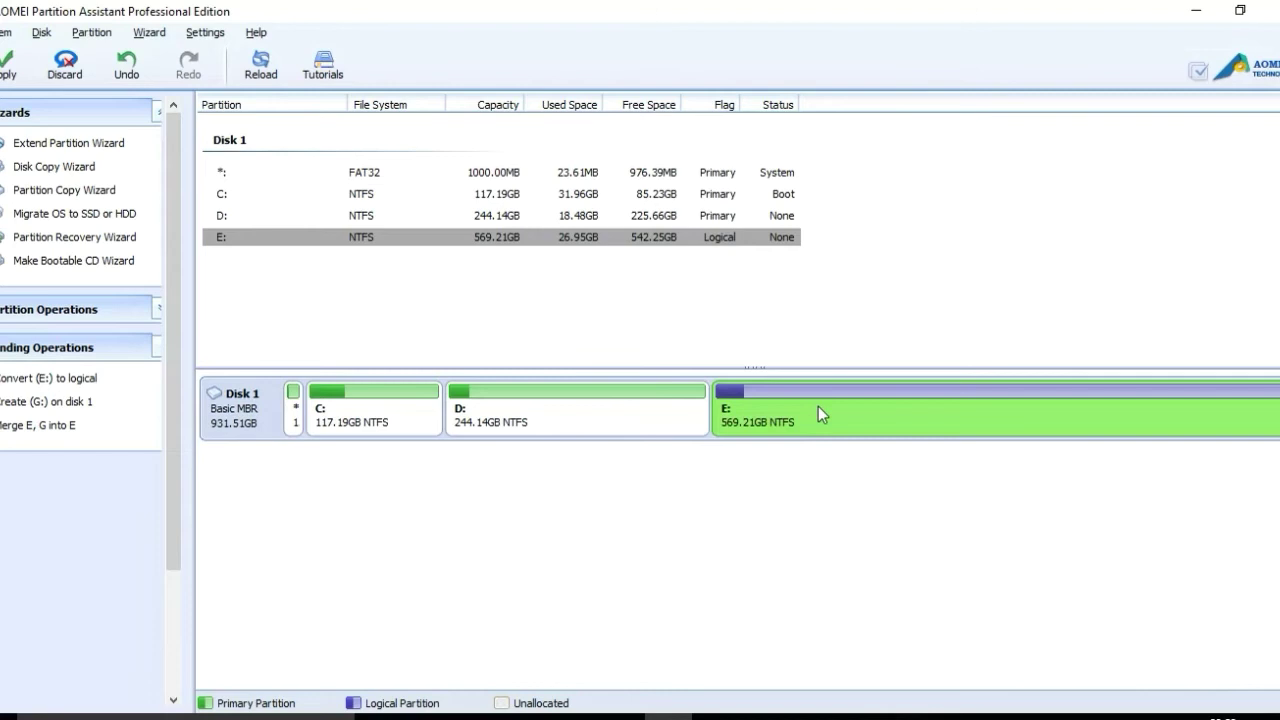
# Step: Check Local Disk (E:) in This PC, refresh the drive list, and minimize the window
pyautogui.click(1183, 10)
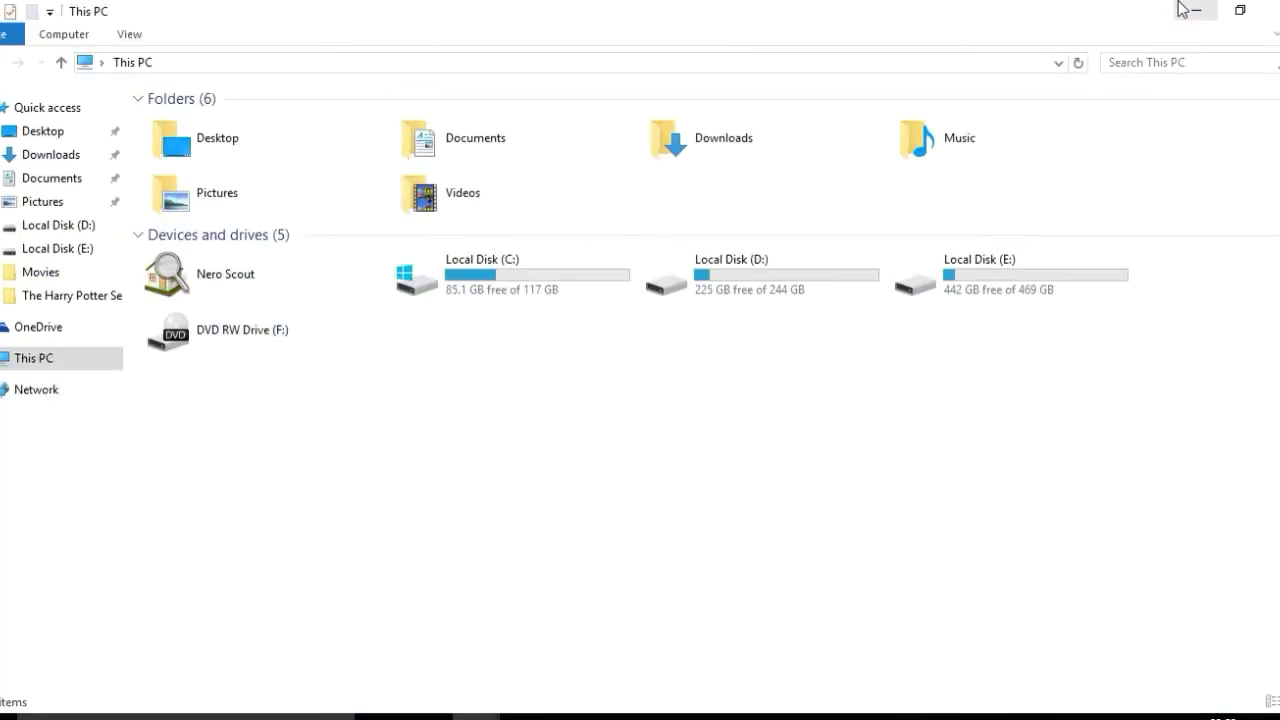
pyautogui.click(990, 290)
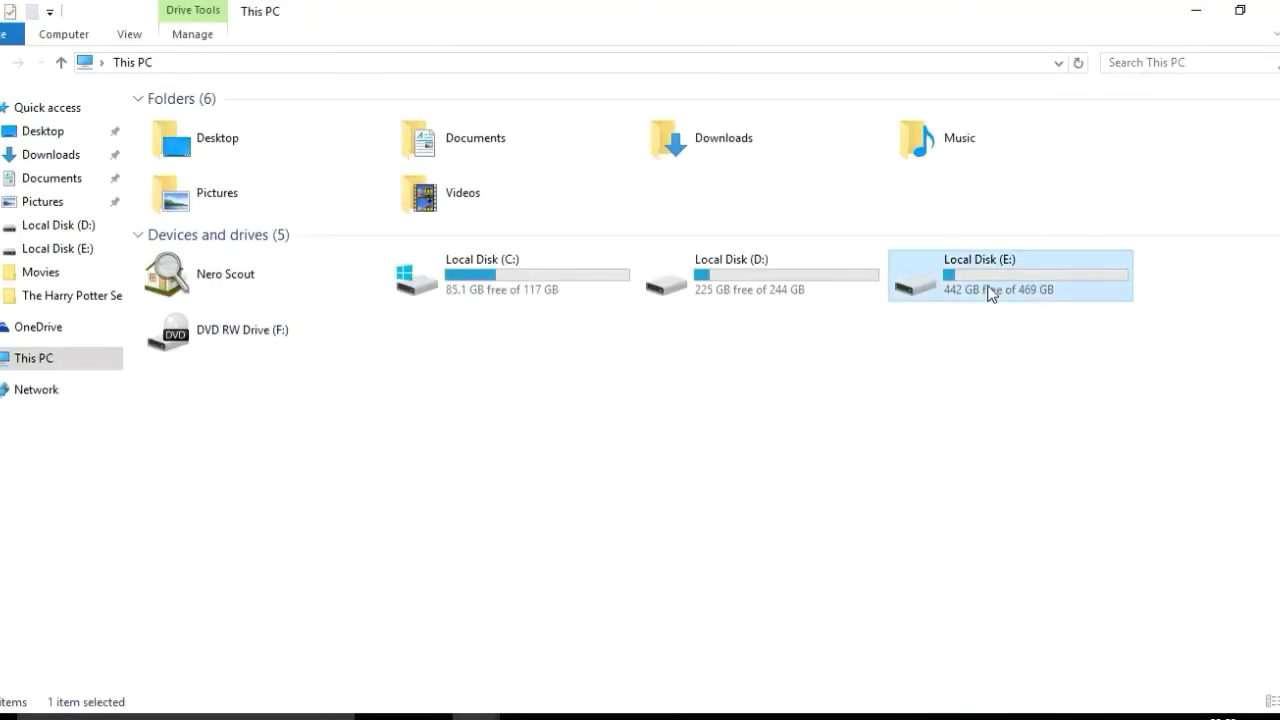
pyautogui.rightClick(929, 416)
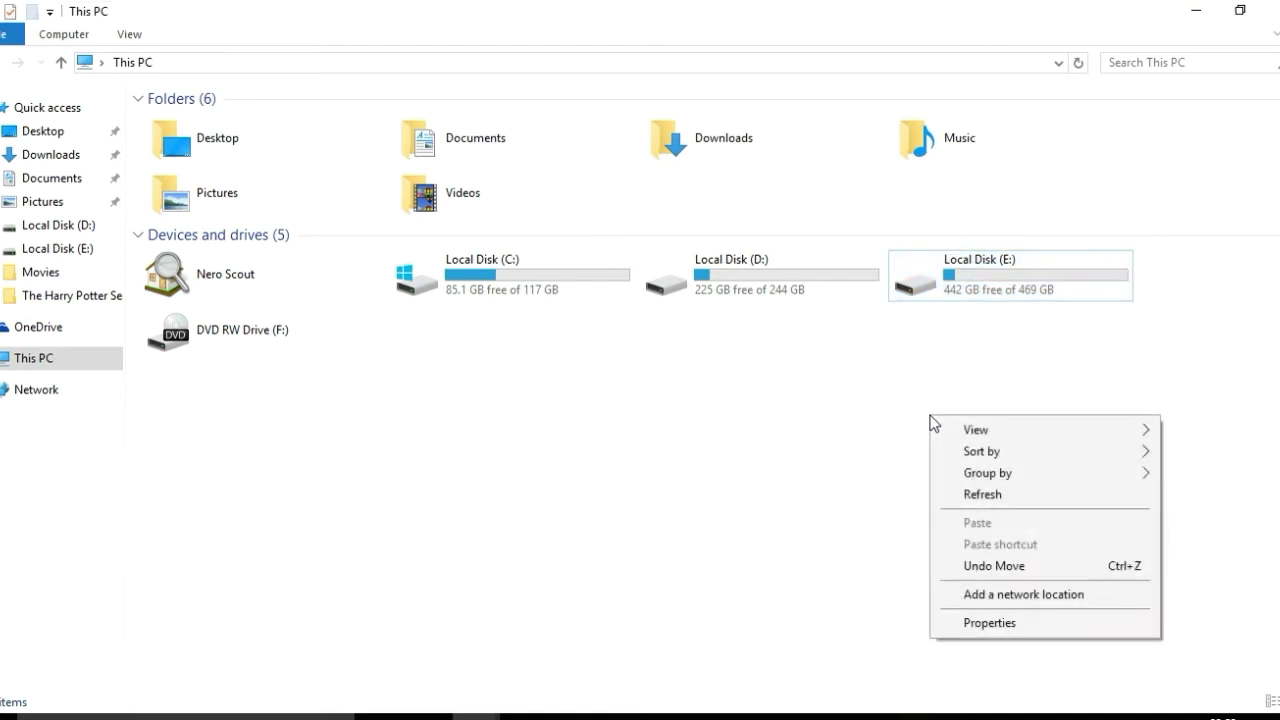
pyautogui.click(1003, 496)
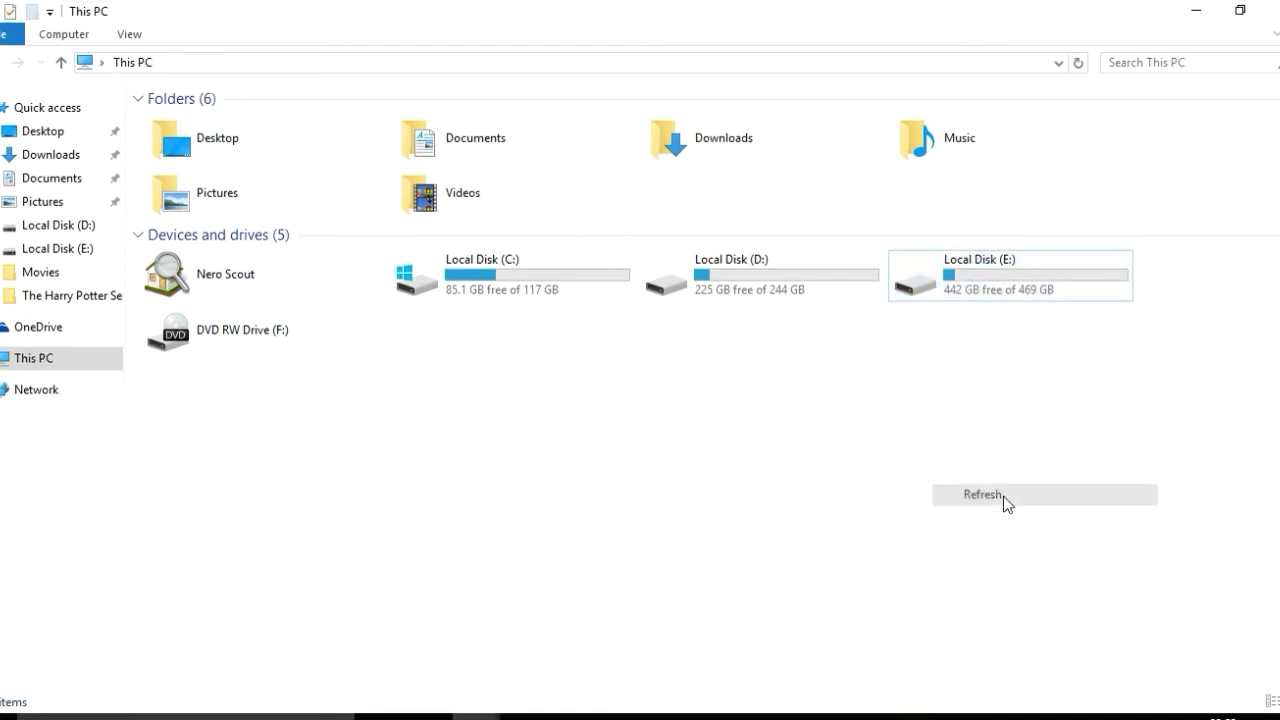
pyautogui.click(1197, 10)
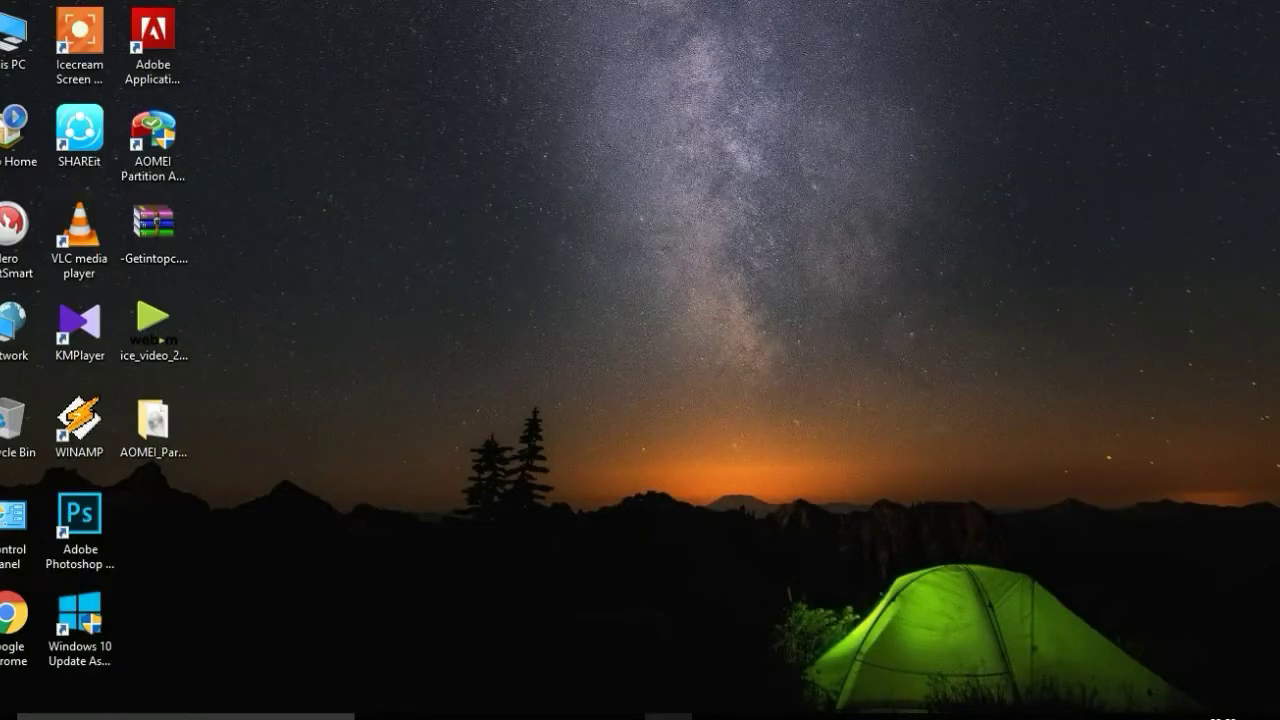
# Step: Switch to AOMEI Partition Assistant and apply all pending partition operations on Disk 1, confirming the start and acknowledging completion
pyautogui.click(668, 716)
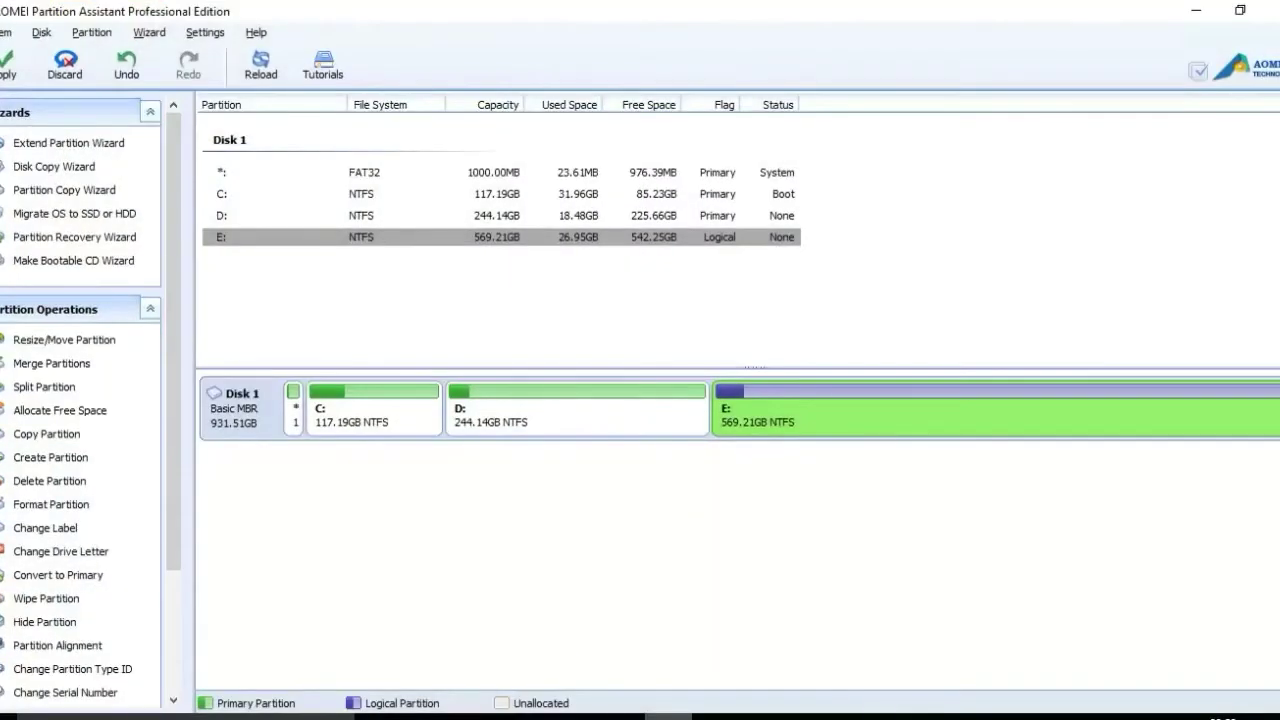
pyautogui.click(8, 75)
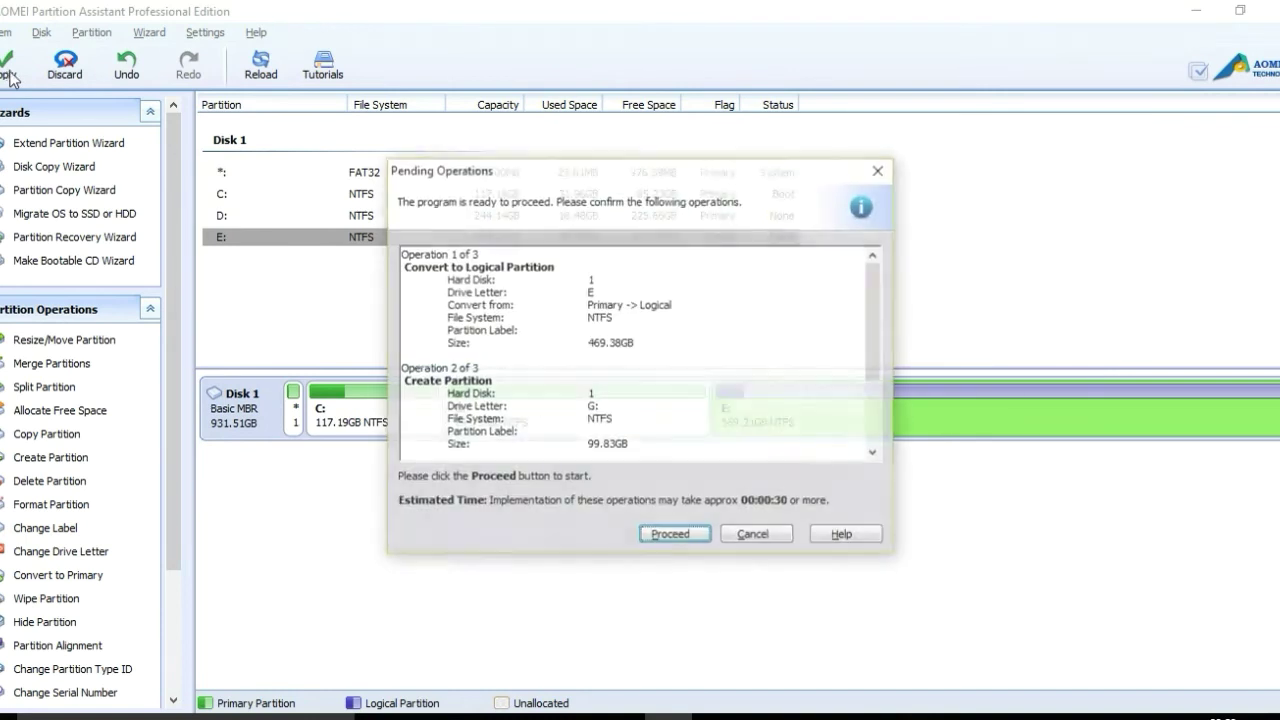
pyautogui.click(690, 534)
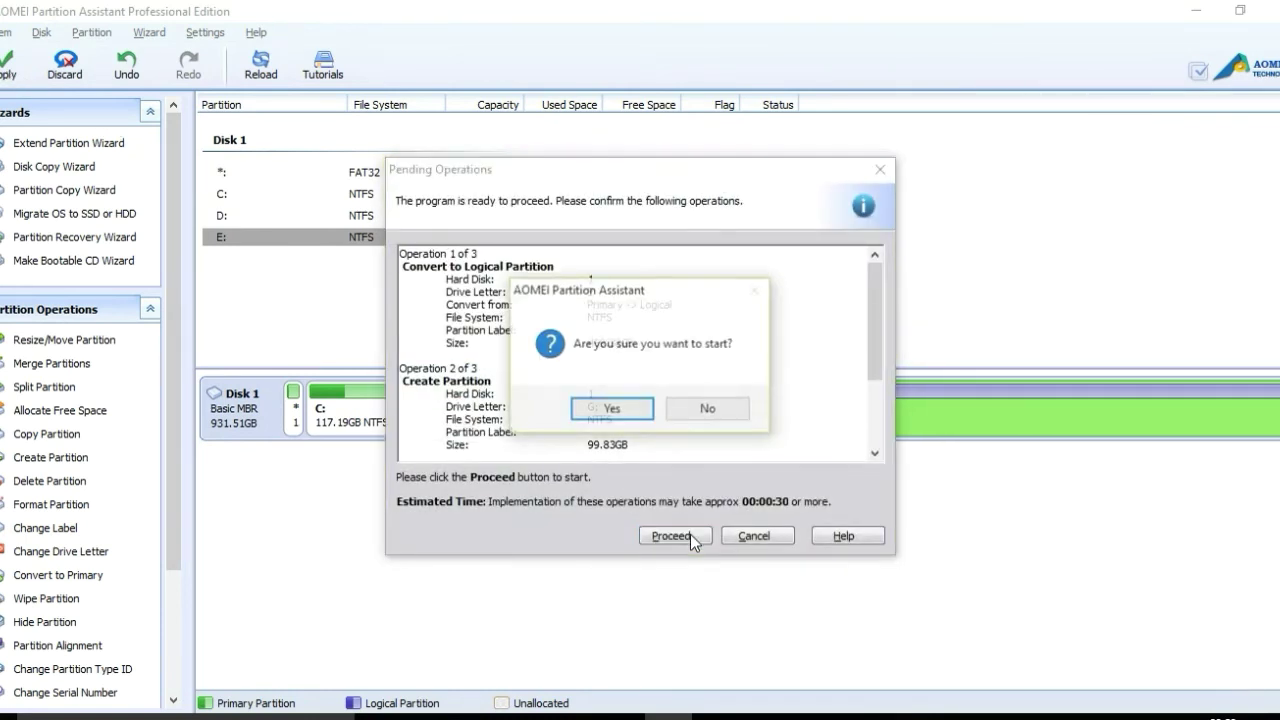
pyautogui.click(634, 412)
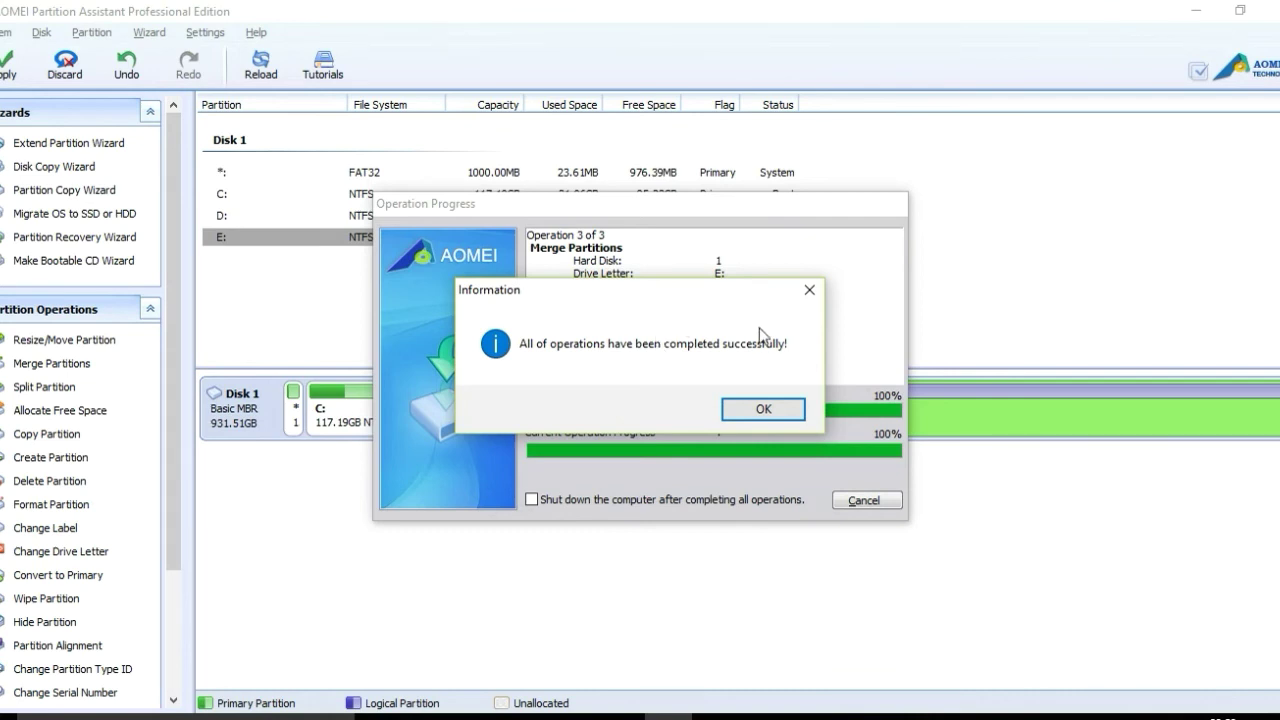
pyautogui.click(763, 409)
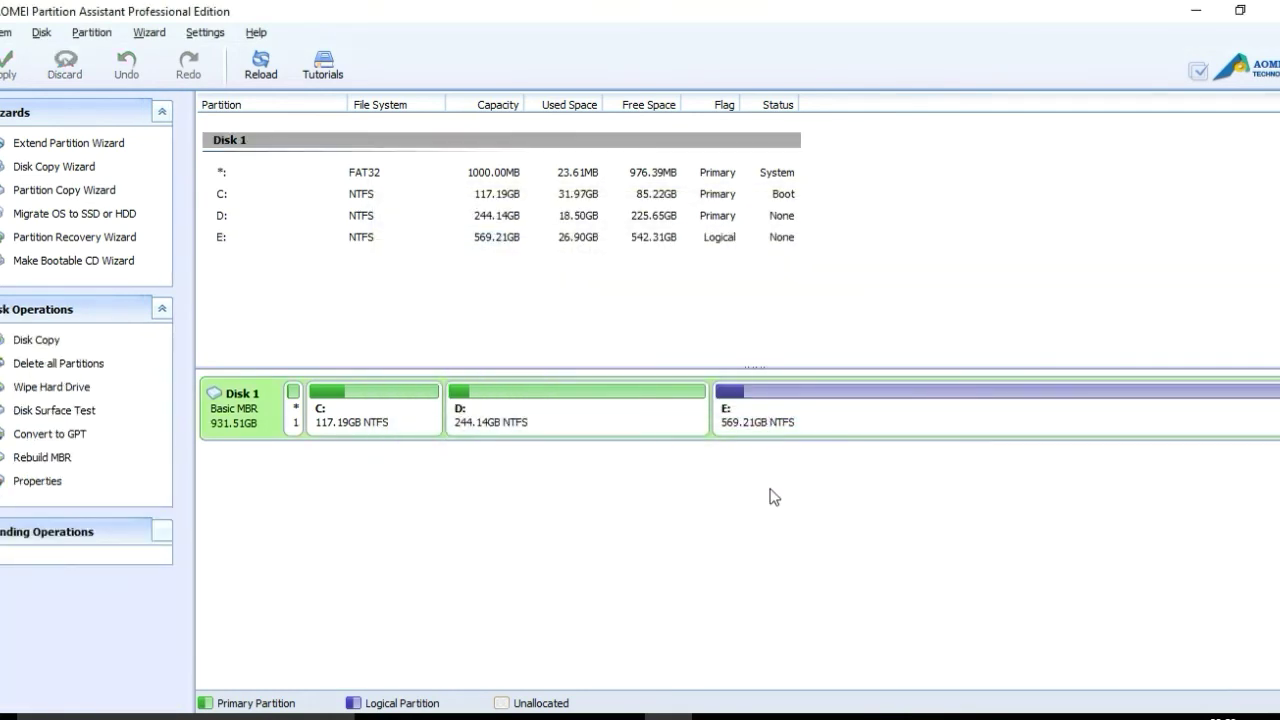
# Step: Minimize the partition program, check the size and free space of Local Disk (E:) in This PC, and minimize that window
pyautogui.click(1199, 11)
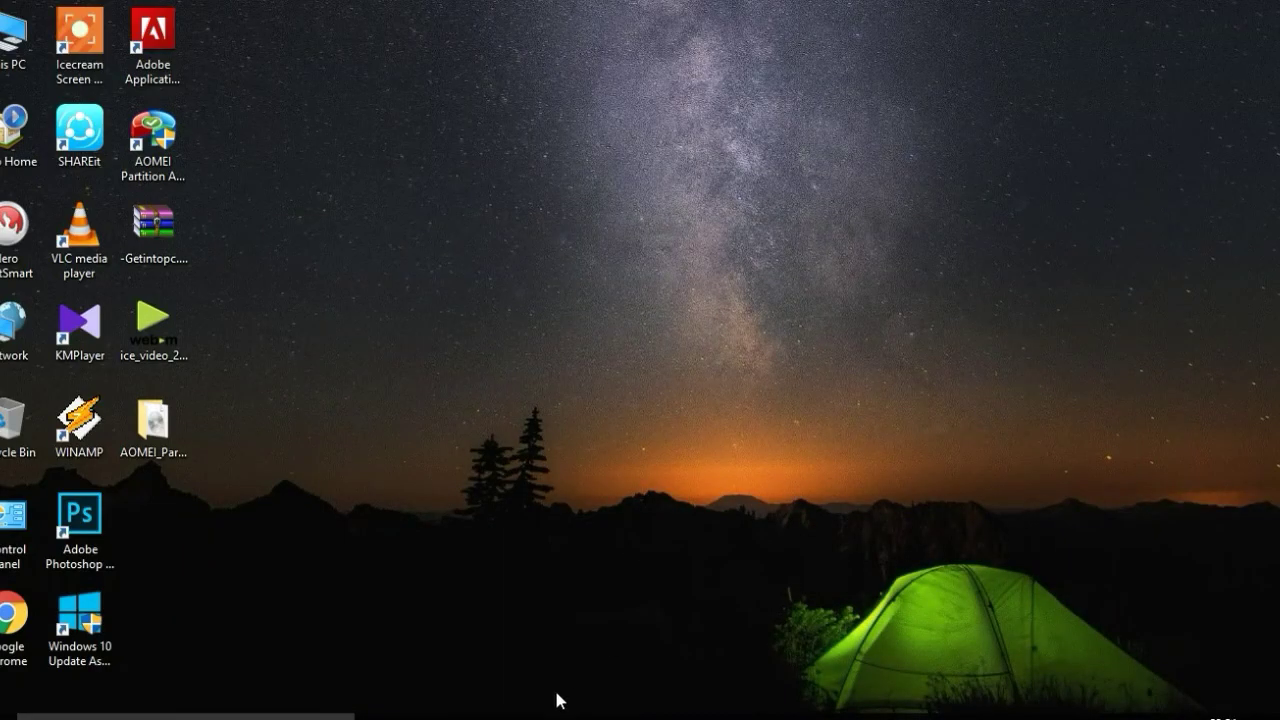
pyautogui.moveTo(476, 716)
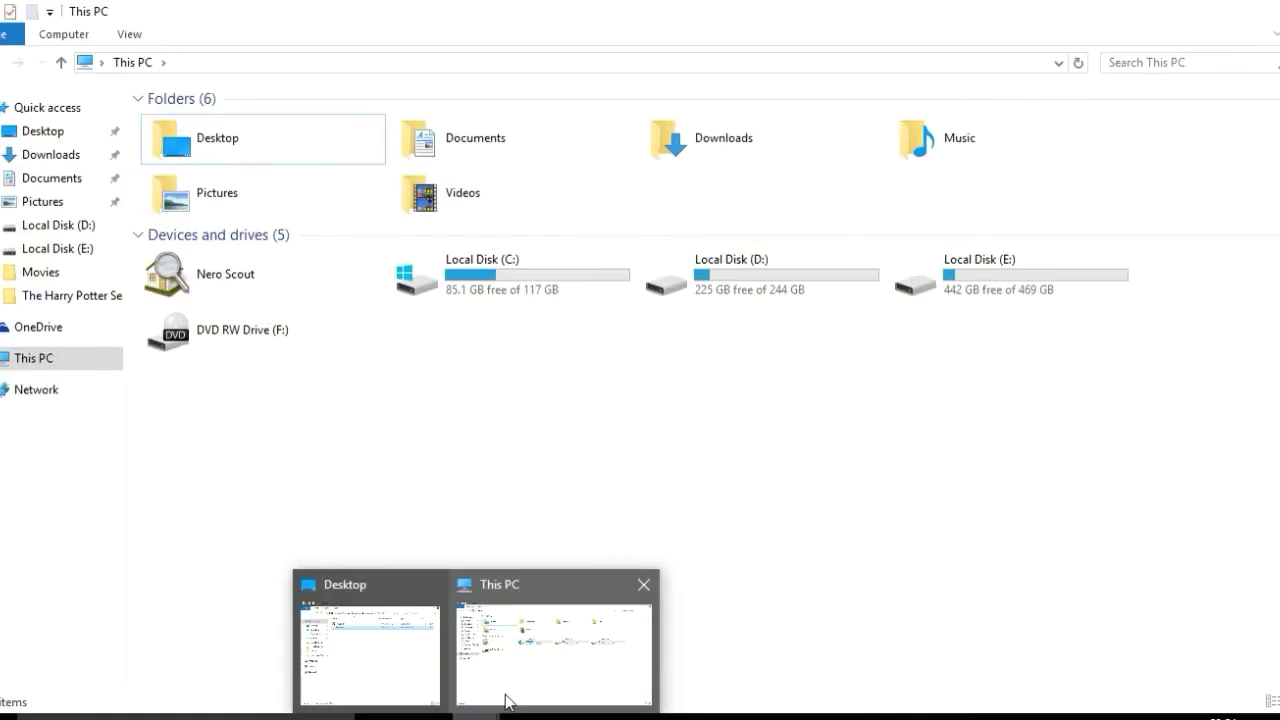
pyautogui.click(506, 700)
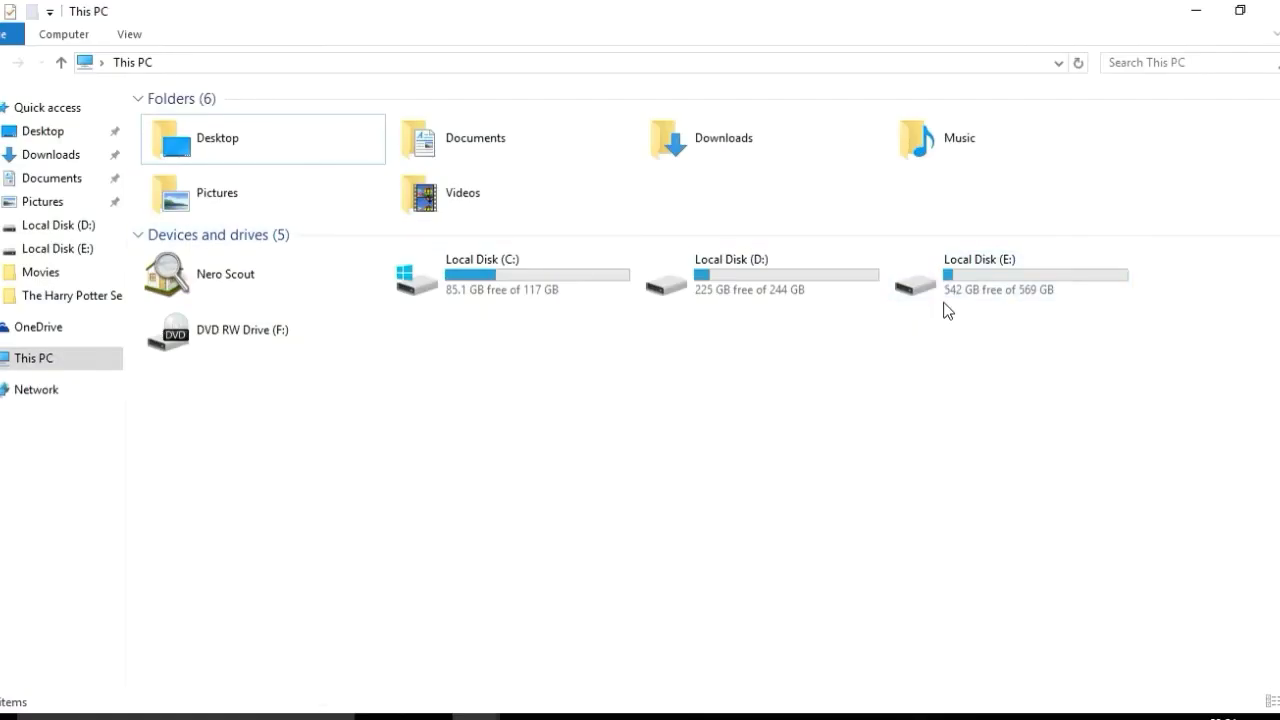
pyautogui.moveTo(981, 306)
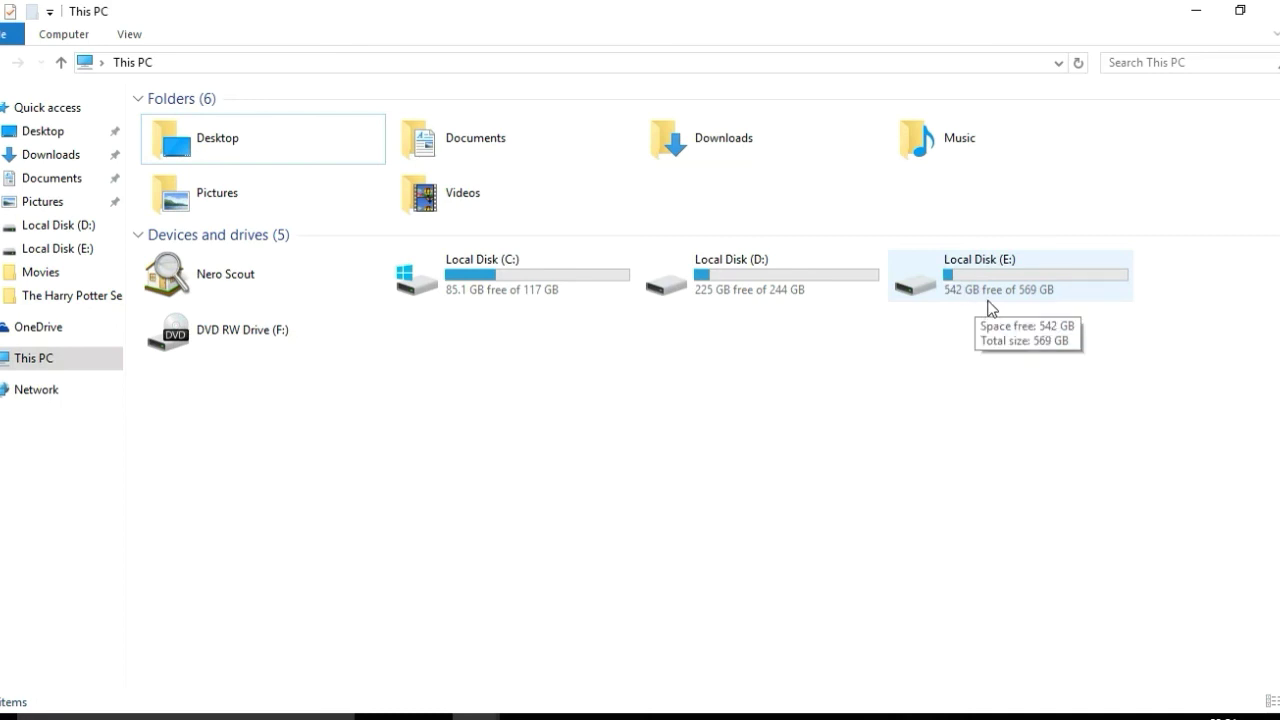
pyautogui.click(1197, 14)
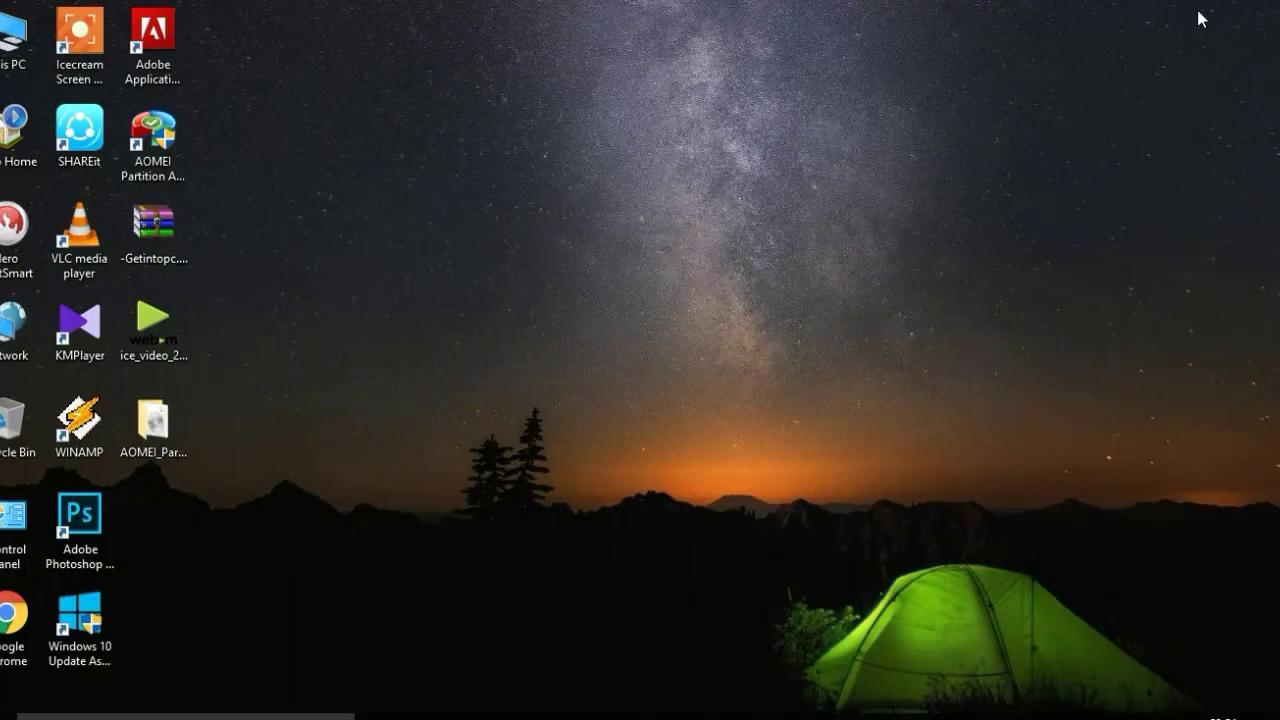